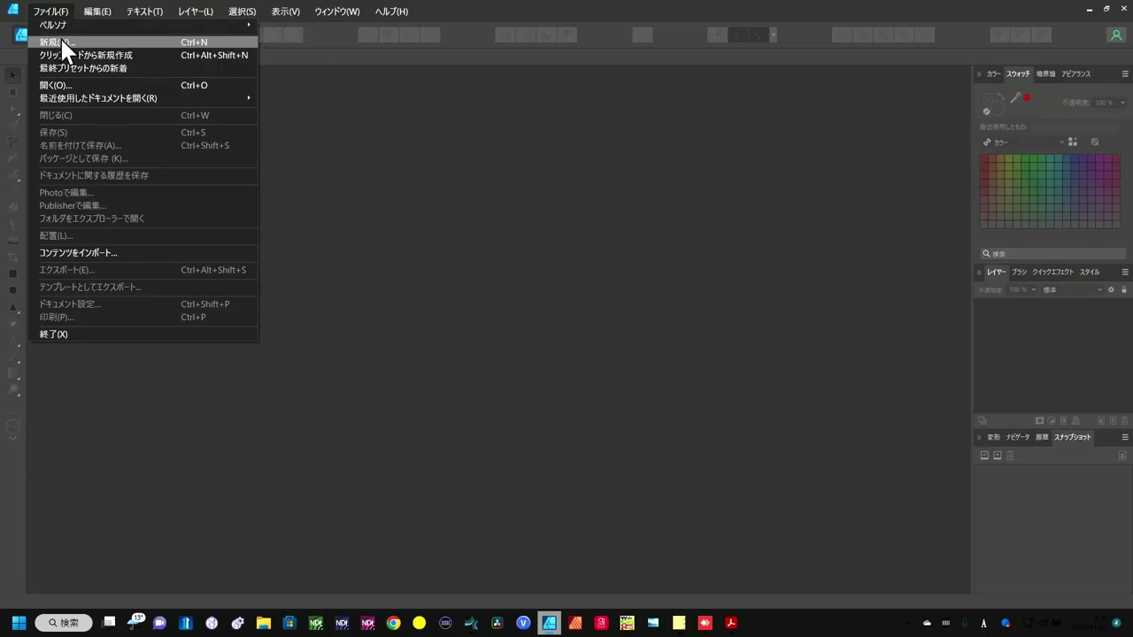
Create a new FHD 1080p (1920 × 1080 px) document with Create artboard ticked
{"action": "left_click", "coordinate": [62, 42]}
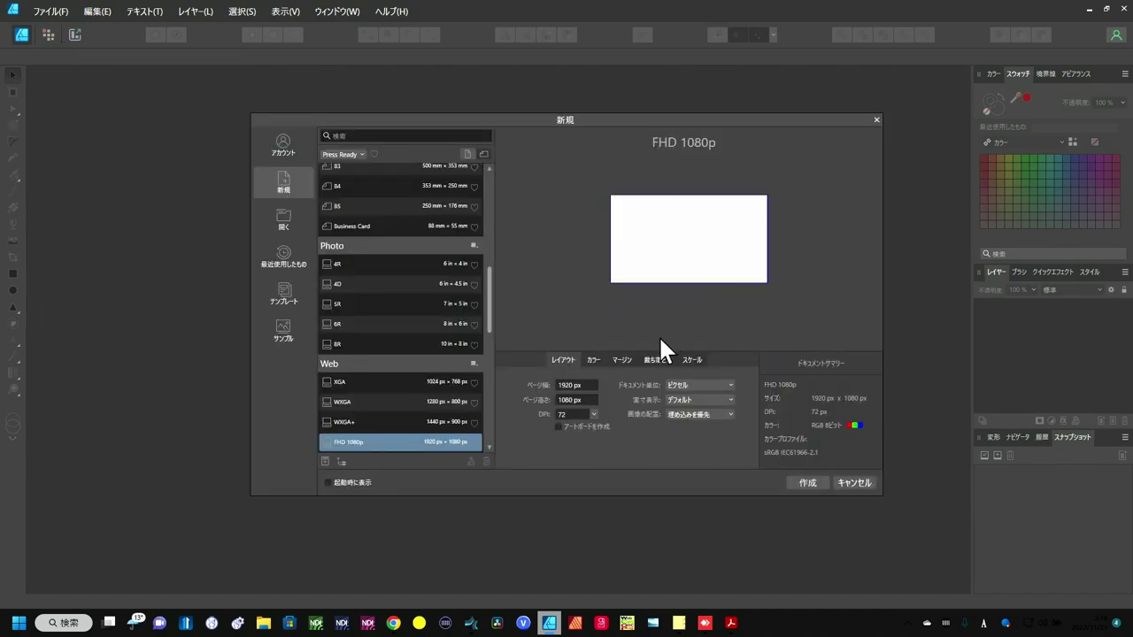
{"action": "left_click", "coordinate": [599, 428]}
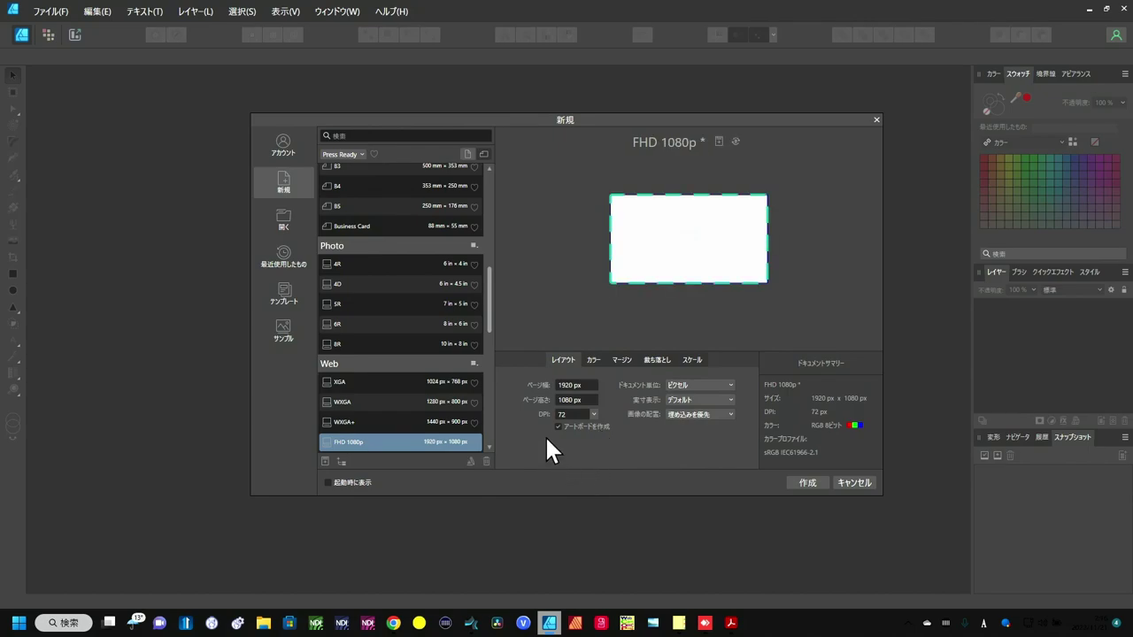
{"action": "left_click", "coordinate": [795, 484]}
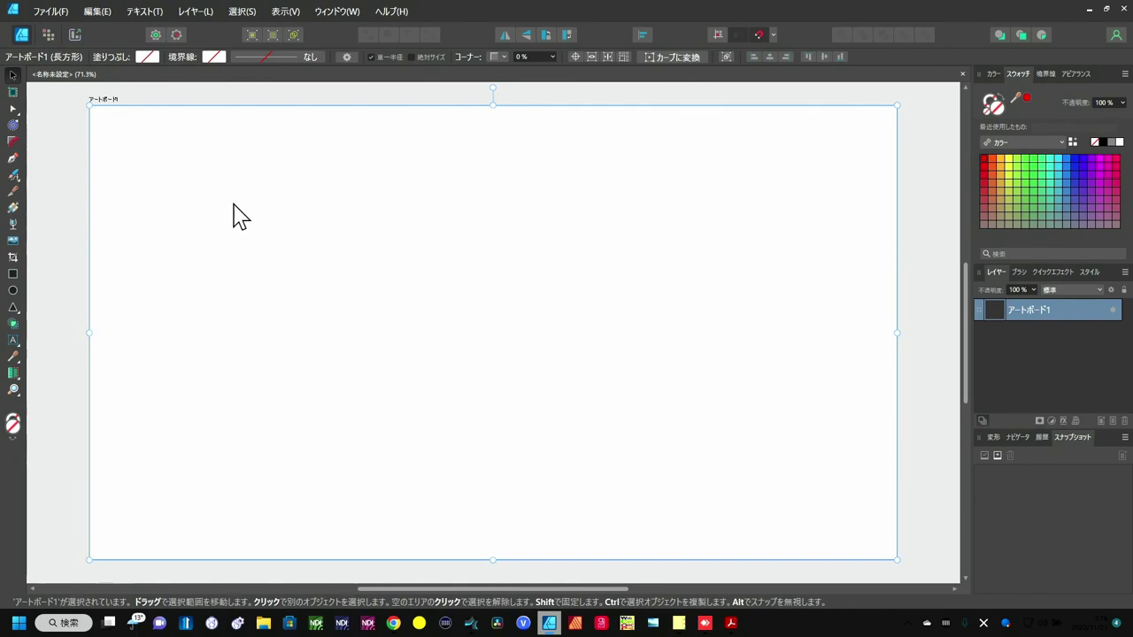
Open the Stock panel on Pexels and search for 花 (flowers)
{"action": "left_click", "coordinate": [332, 11]}
{"action": "left_click", "coordinate": [354, 133]}
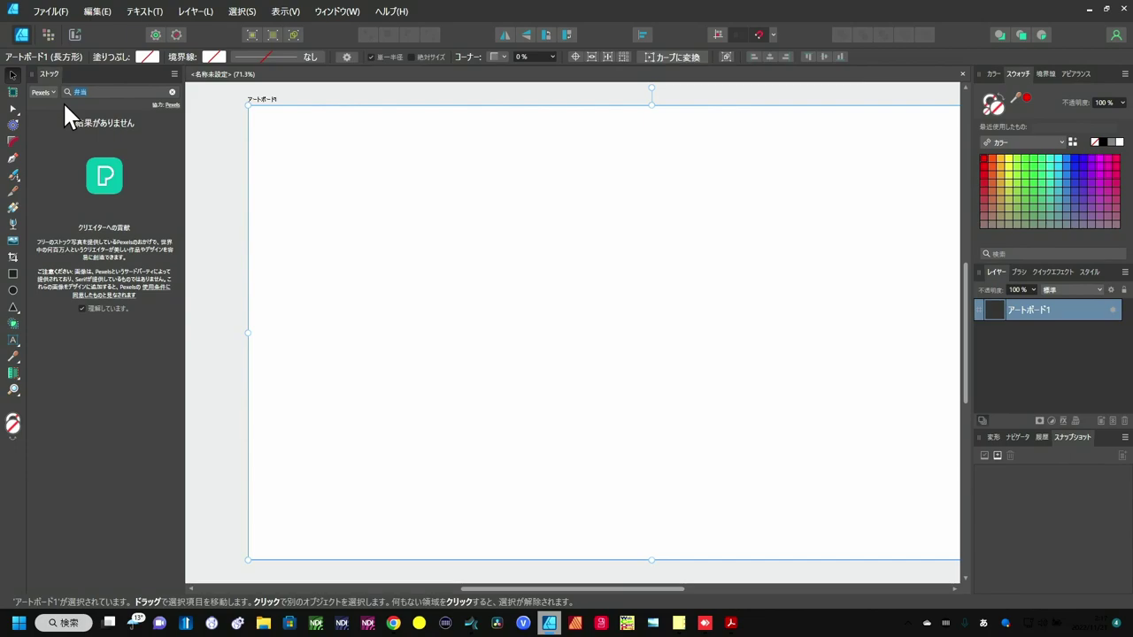
{"action": "key", "text": "BackSpace"}
{"action": "key", "text": "BackSpace"}
{"action": "type", "text": "ha"}
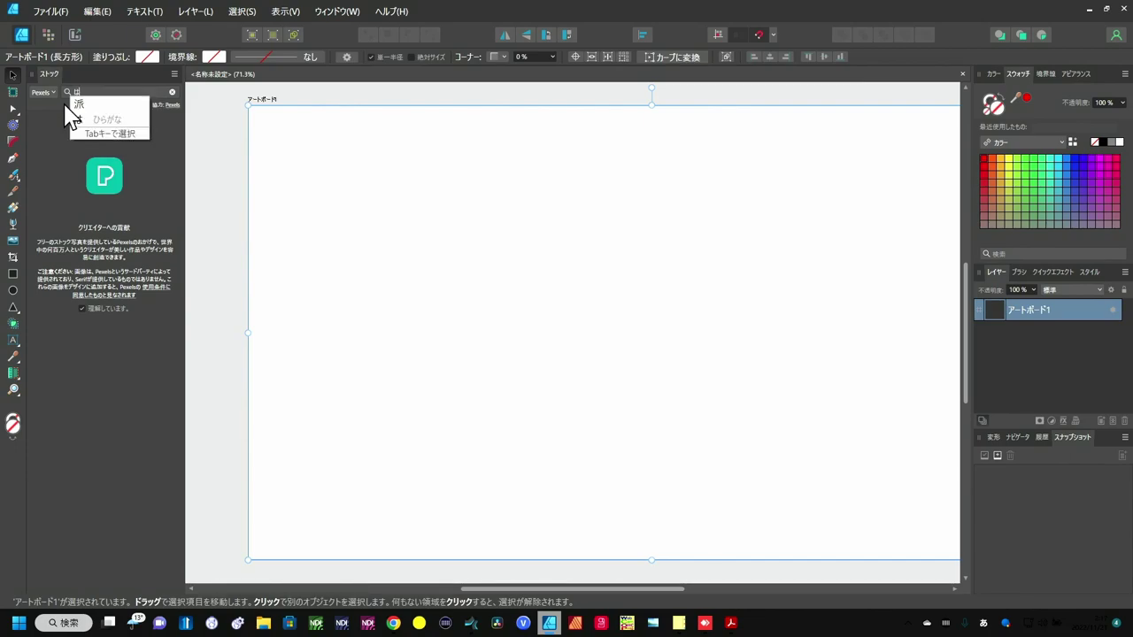
{"action": "type", "text": "na"}
{"action": "key", "text": "space"}
{"action": "key", "text": "Return"}
{"action": "key", "text": "Return"}
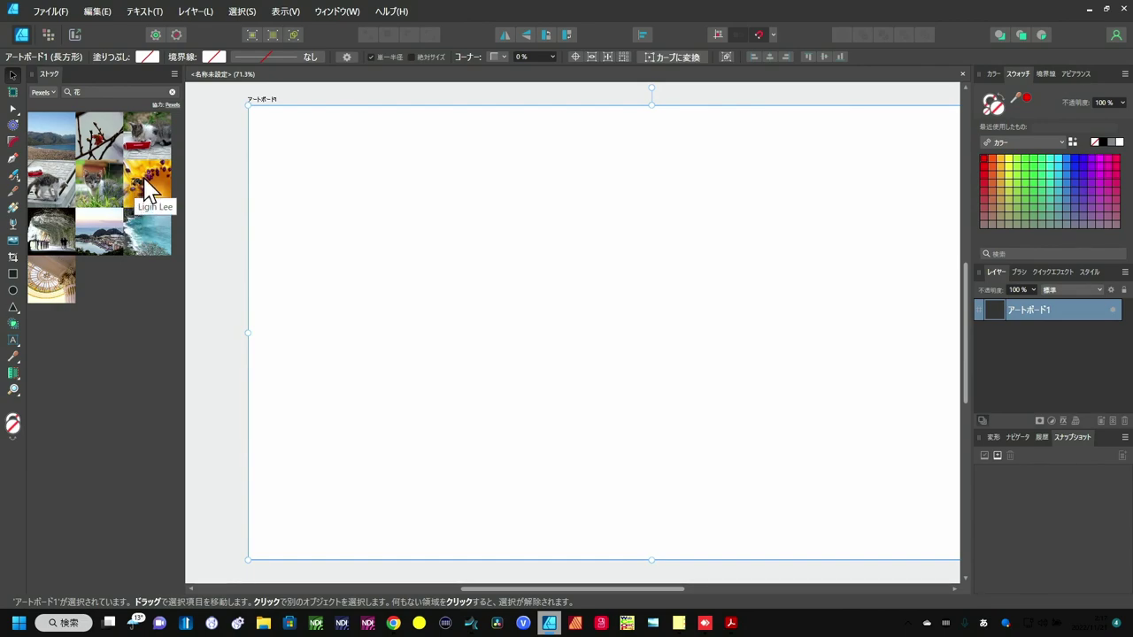
Drag the yellow flower photo with the bee from Stock onto the artboard
{"action": "left_click_drag", "start_coordinate": [146, 190], "coordinate": [434, 223]}
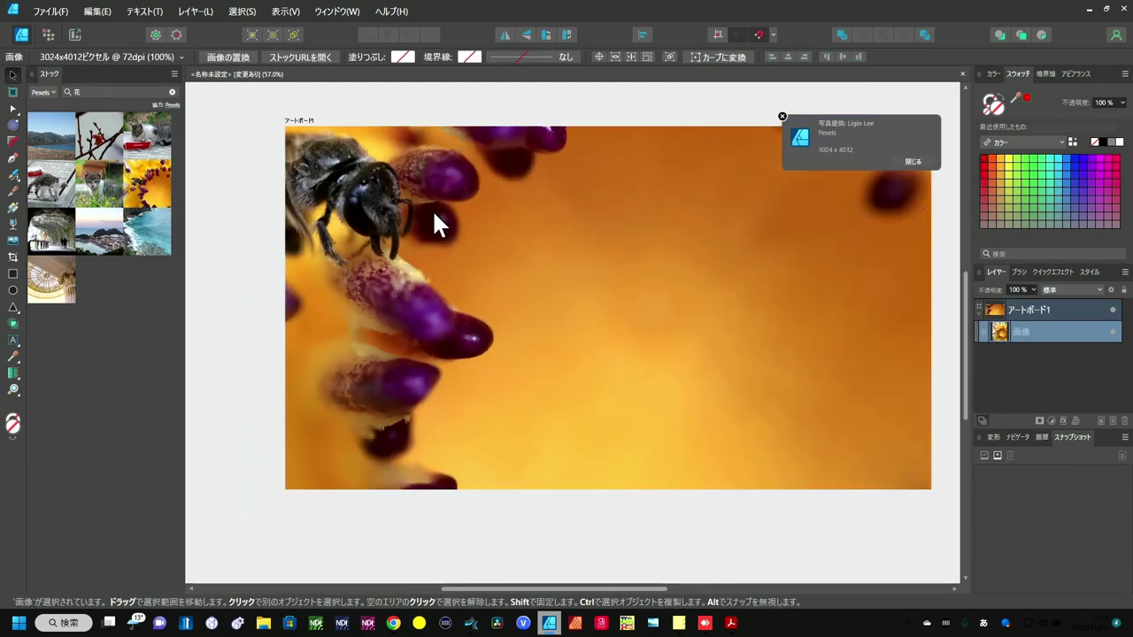
{"action": "scroll", "coordinate": [433, 212], "scroll_direction": "down", "scroll_amount": 1}
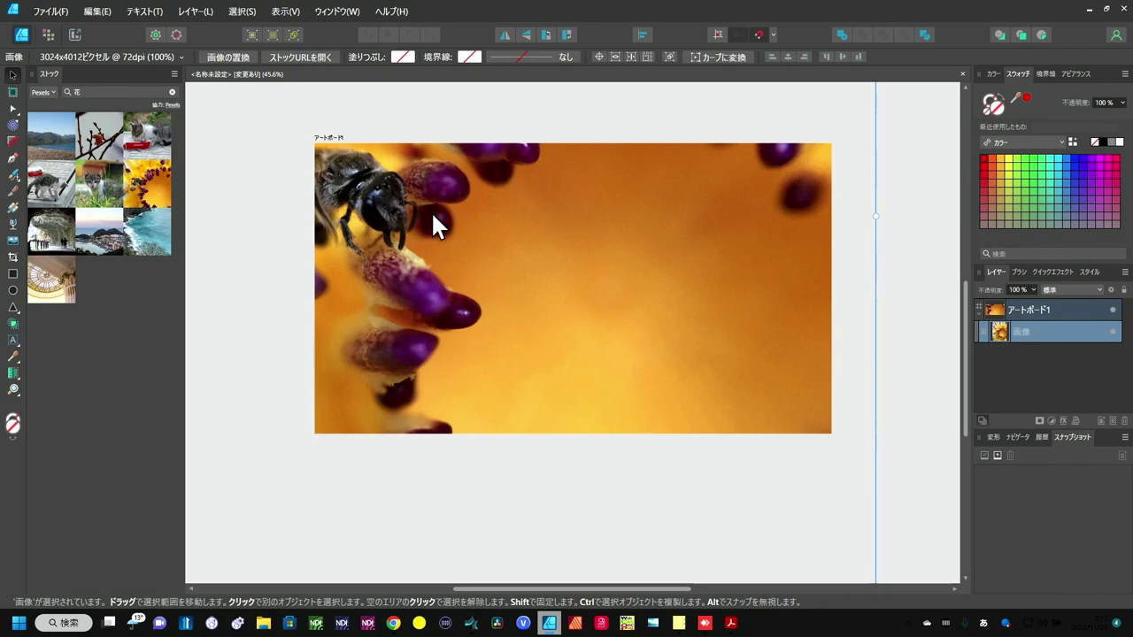
{"action": "scroll", "coordinate": [433, 215], "scroll_direction": "down", "scroll_amount": 1}
{"action": "scroll", "coordinate": [433, 213], "scroll_direction": "down", "scroll_amount": 1}
{"action": "scroll", "coordinate": [433, 213], "scroll_direction": "down", "scroll_amount": 2}
{"action": "scroll", "coordinate": [433, 215], "scroll_direction": "down", "scroll_amount": 3}
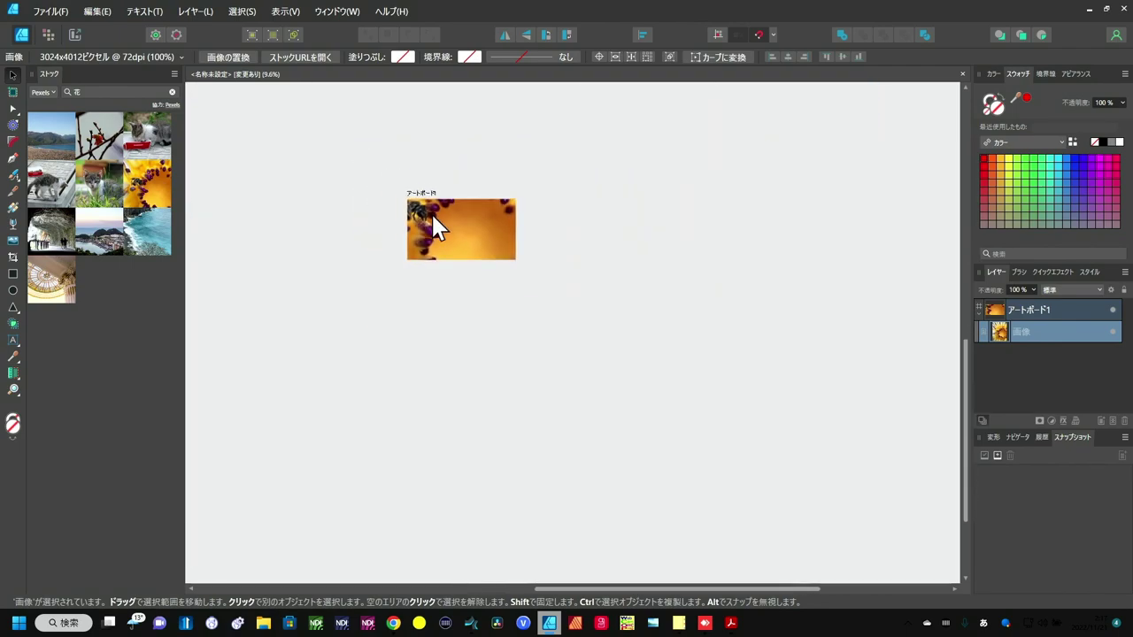
{"action": "scroll", "coordinate": [431, 213], "scroll_direction": "up", "scroll_amount": 3}
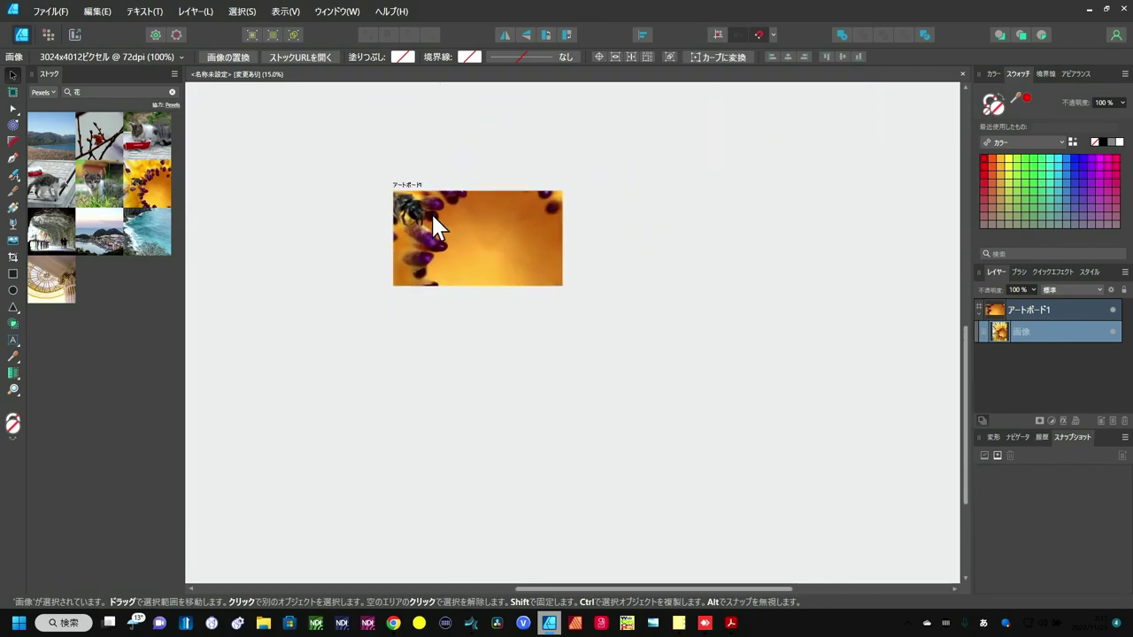
{"action": "scroll", "coordinate": [431, 213], "scroll_direction": "down", "scroll_amount": 2}
{"action": "scroll", "coordinate": [431, 213], "scroll_direction": "down", "scroll_amount": 1}
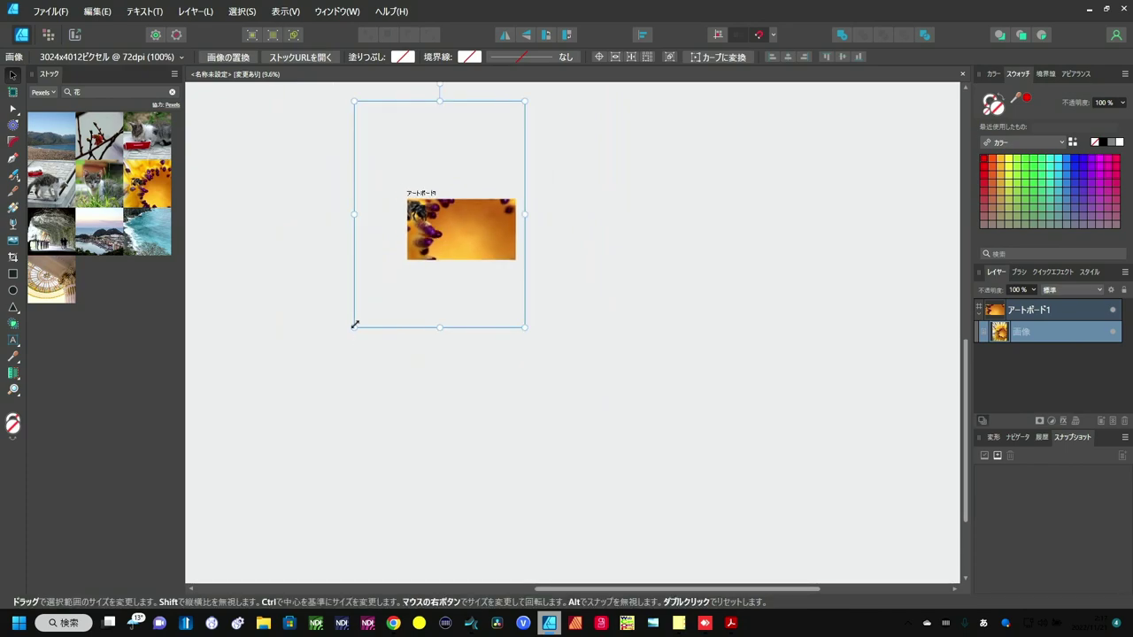
Shrink the flower photo by its corner into a tall frame on the artboard's left
{"action": "left_click_drag", "start_coordinate": [354, 324], "coordinate": [461, 212]}
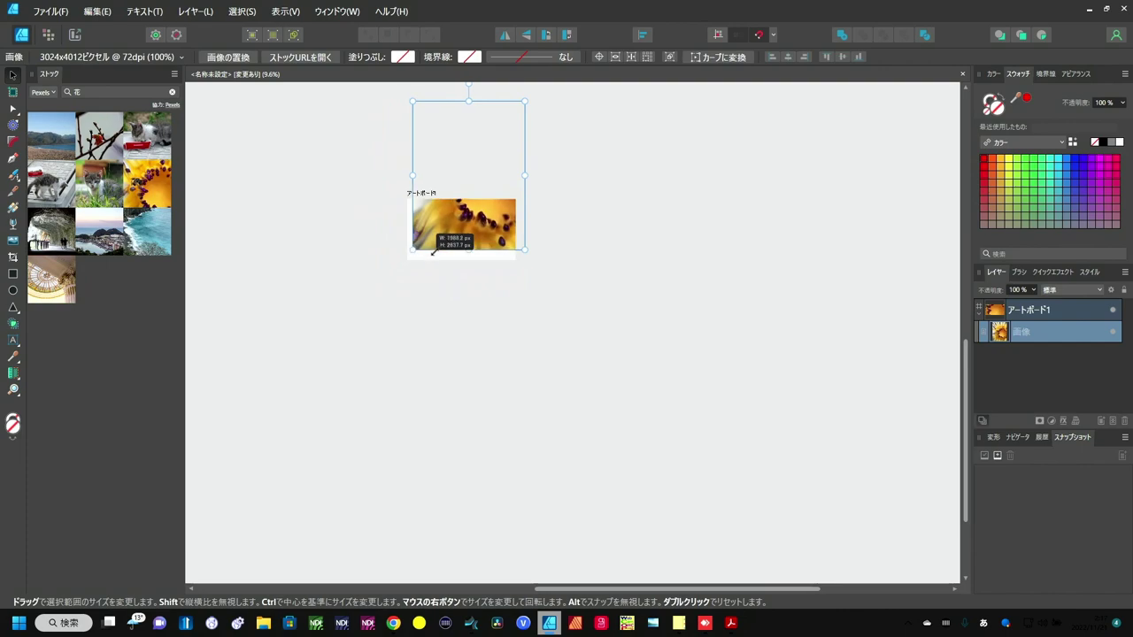
{"action": "mouse_move", "coordinate": [461, 212]}
{"action": "left_mouse_down"}
{"action": "mouse_move", "coordinate": [461, 185]}
{"action": "mouse_move", "coordinate": [461, 232]}
{"action": "left_mouse_up"}
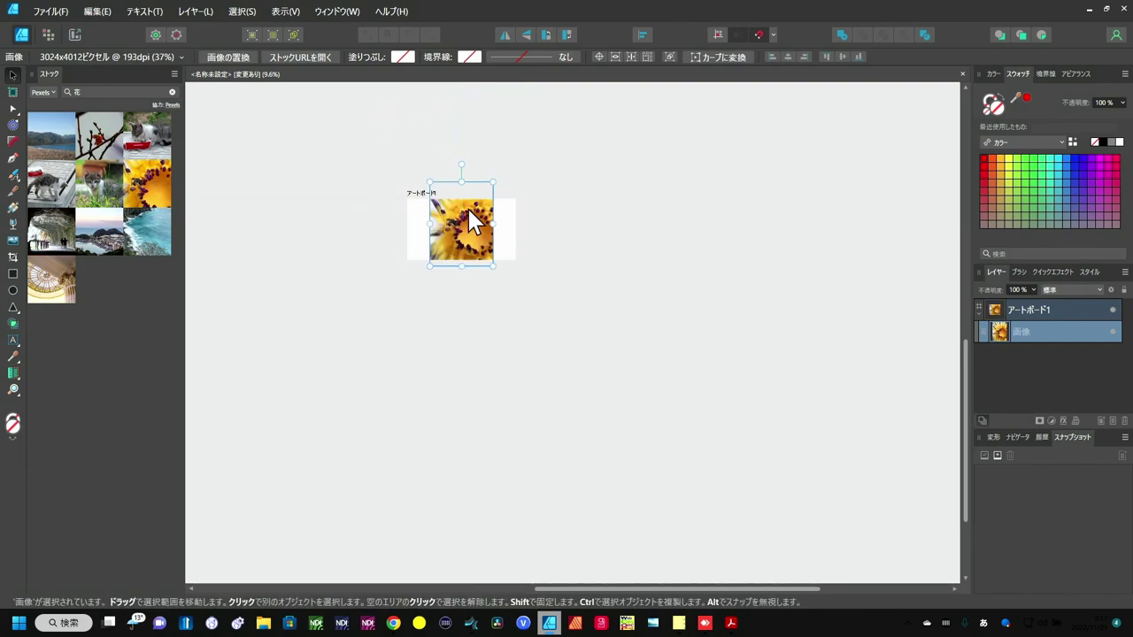
{"action": "scroll", "coordinate": [463, 227], "scroll_direction": "up", "scroll_amount": 5}
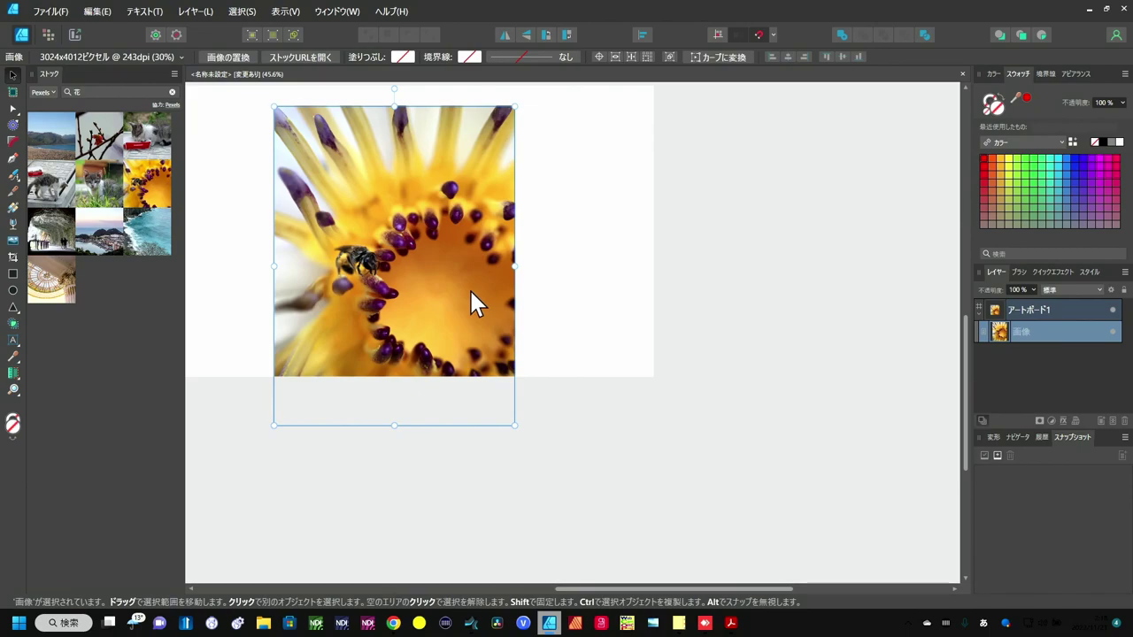
Draw a circle over the flower photo with the Ellipse Tool, then check Layers and Quick Effects
{"action": "left_click", "coordinate": [12, 291]}
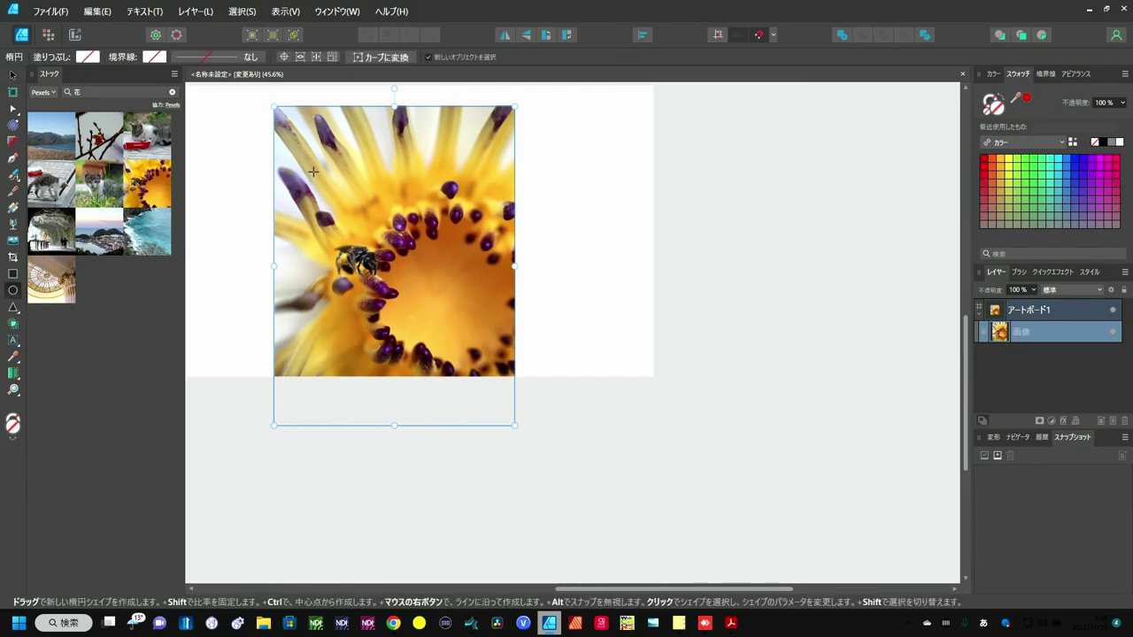
{"action": "left_click_drag", "start_coordinate": [314, 170], "coordinate": [496, 358]}
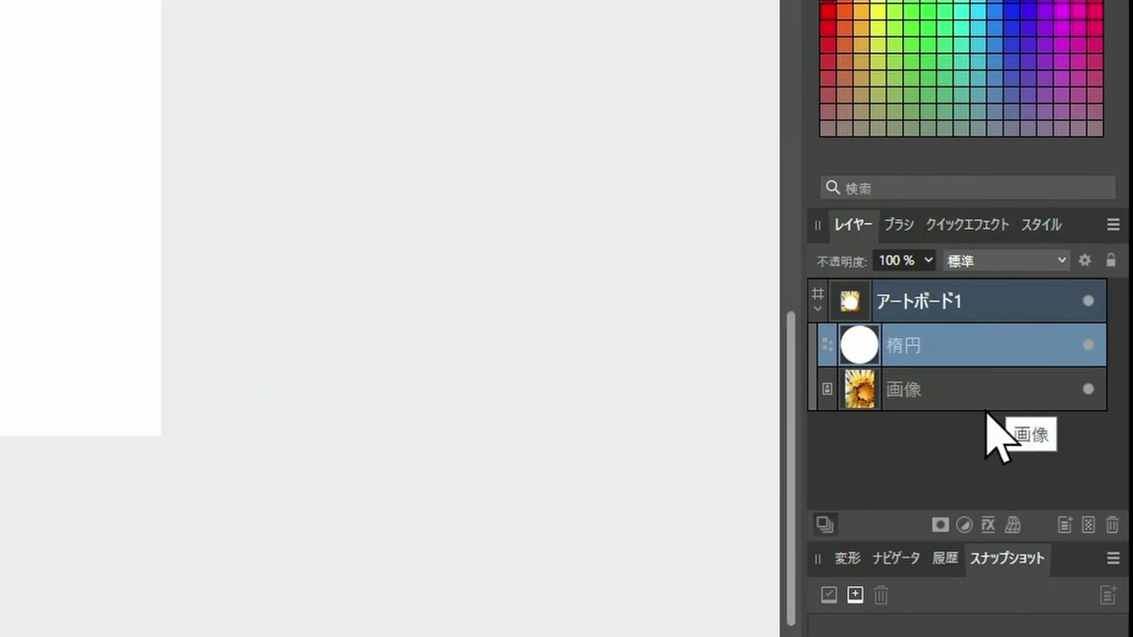
{"action": "left_click", "coordinate": [958, 228]}
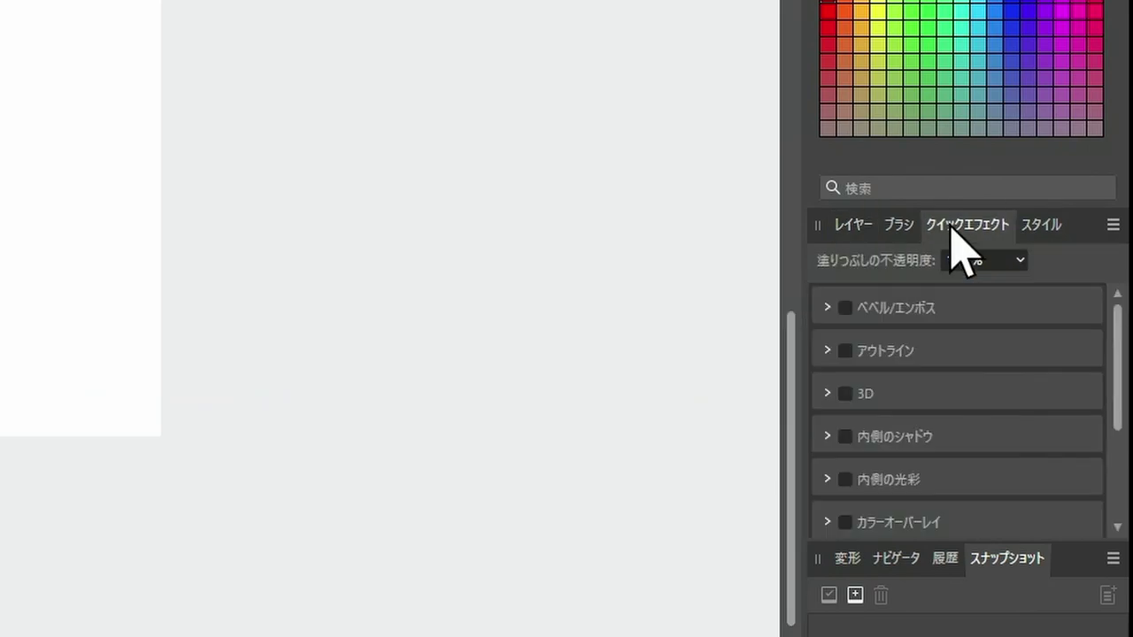
{"action": "left_click", "coordinate": [855, 228]}
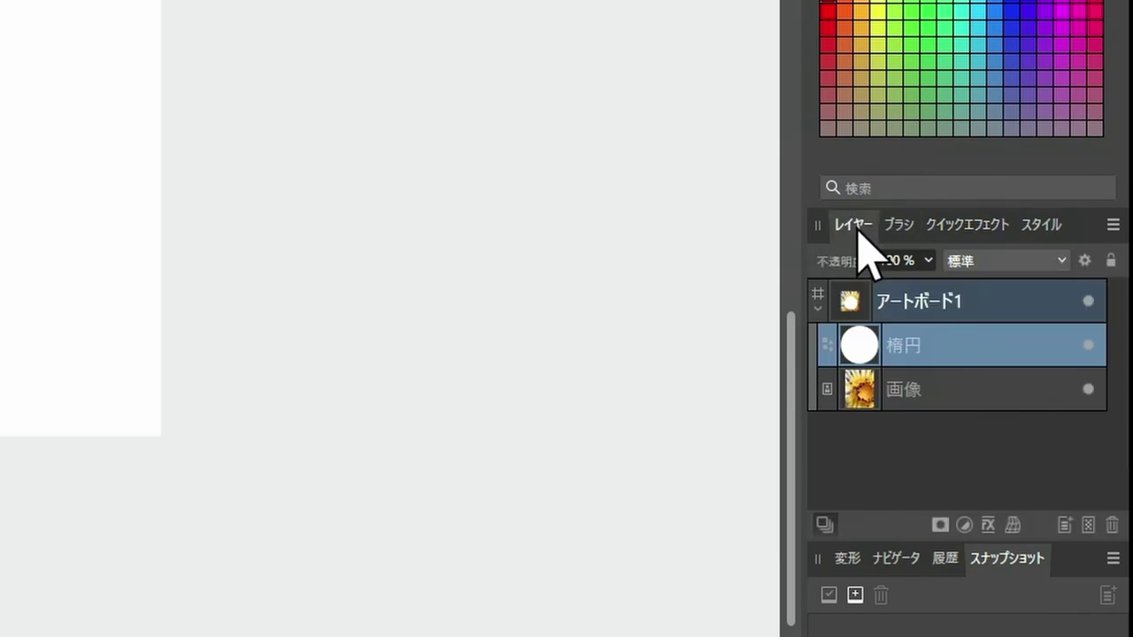
{"action": "left_click", "coordinate": [963, 232]}
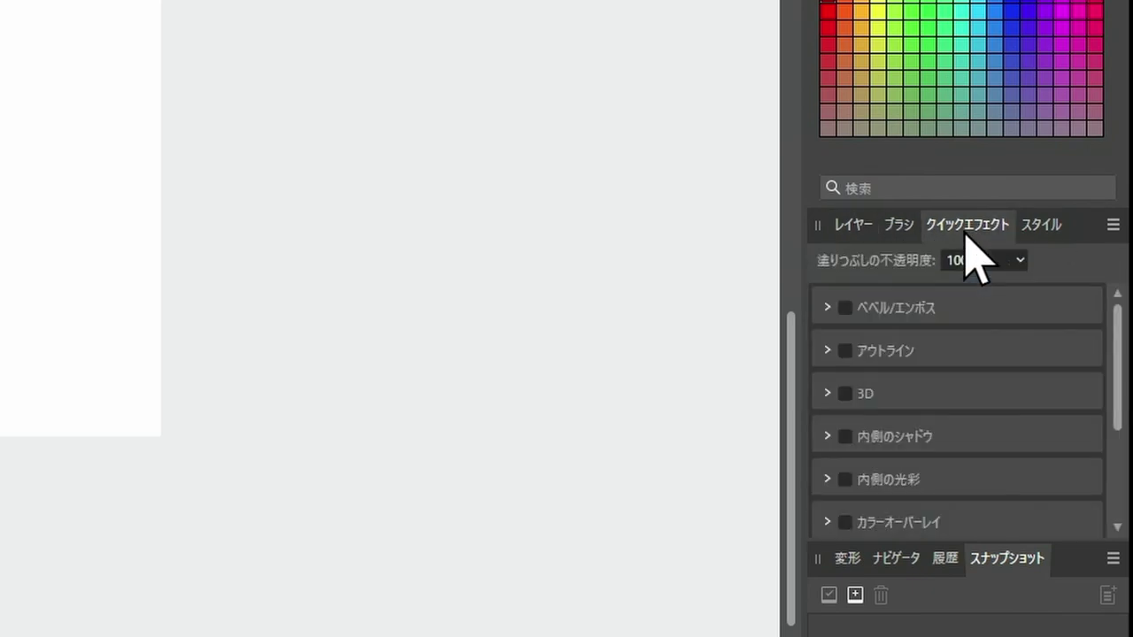
{"action": "left_click", "coordinate": [864, 230]}
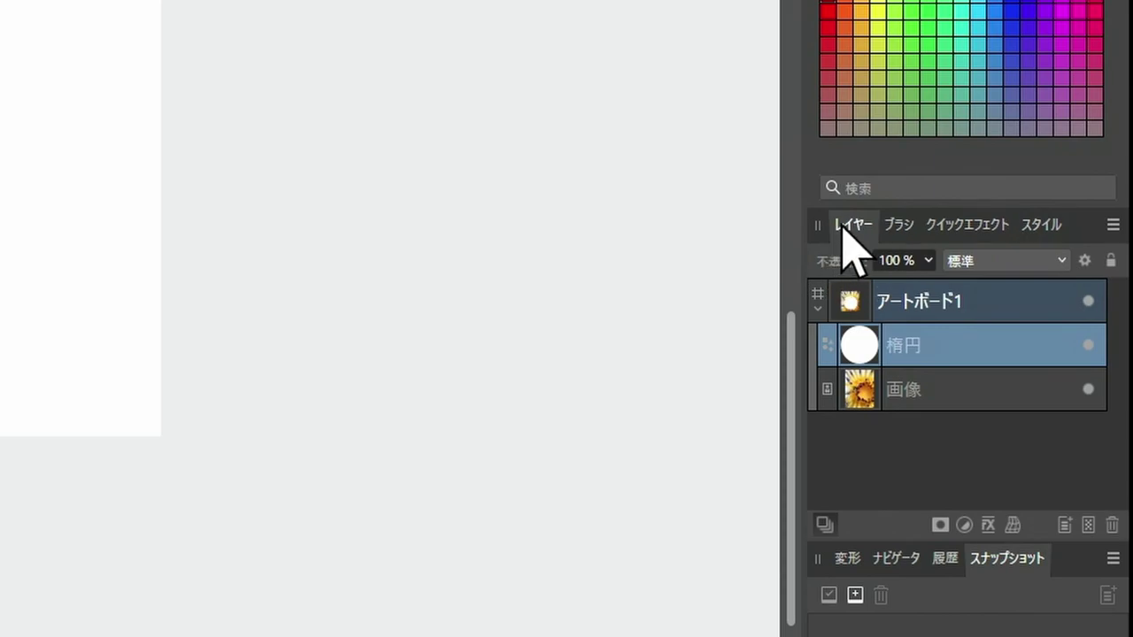
Float and lengthen the Layers panel, then clip the 画像 layer inside the 楕円 layer
{"action": "mouse_move", "coordinate": [841, 229]}
{"action": "left_mouse_down"}
{"action": "mouse_move", "coordinate": [483, 55]}
{"action": "mouse_move", "coordinate": [486, 32]}
{"action": "mouse_move", "coordinate": [459, 0]}
{"action": "left_mouse_up"}
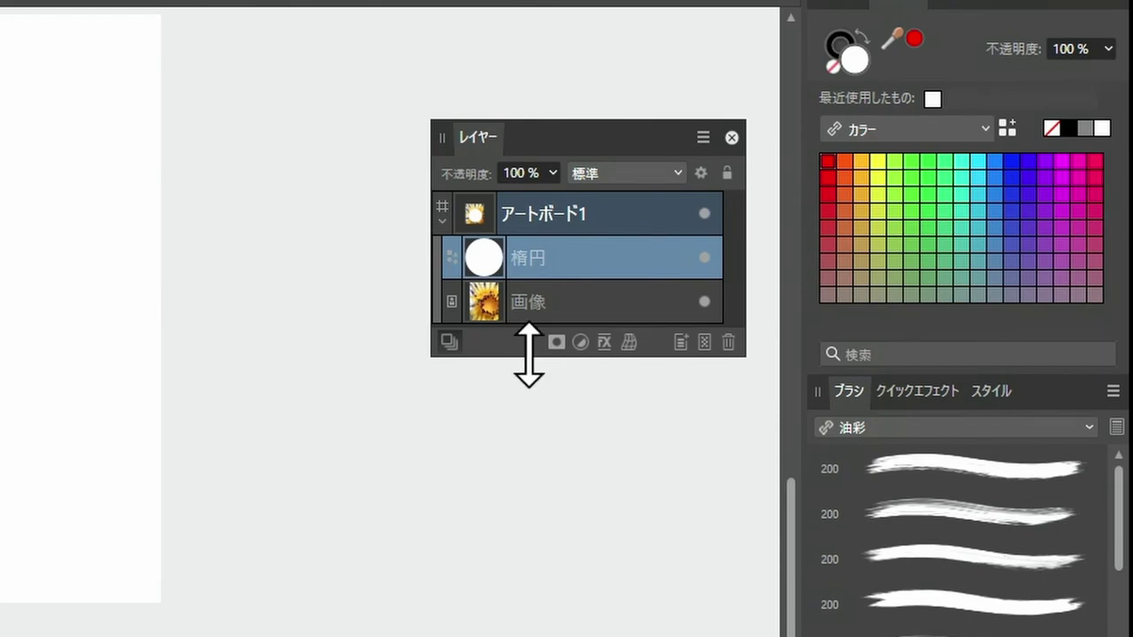
{"action": "left_click_drag", "start_coordinate": [527, 356], "coordinate": [510, 633]}
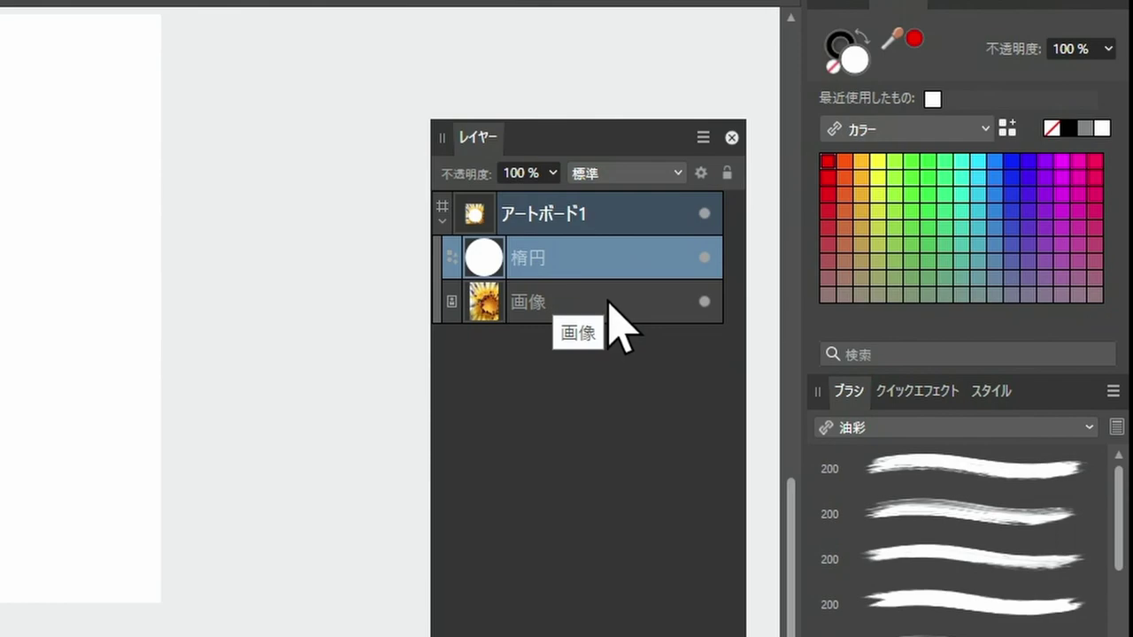
{"action": "left_click_drag", "start_coordinate": [610, 301], "coordinate": [607, 273]}
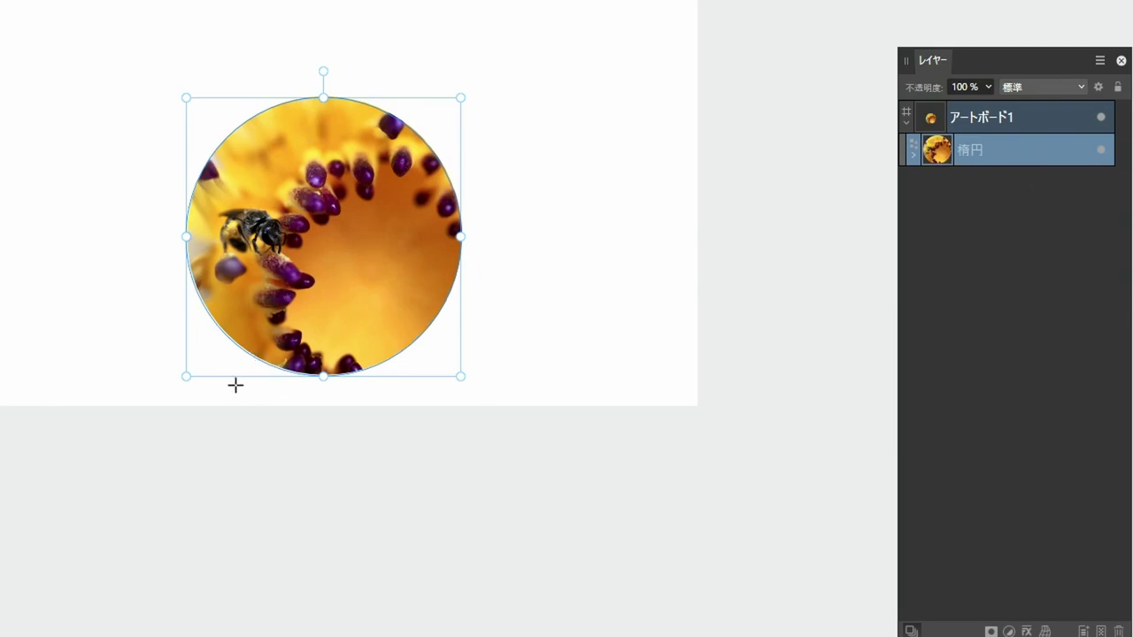
{"action": "left_click", "coordinate": [478, 142]}
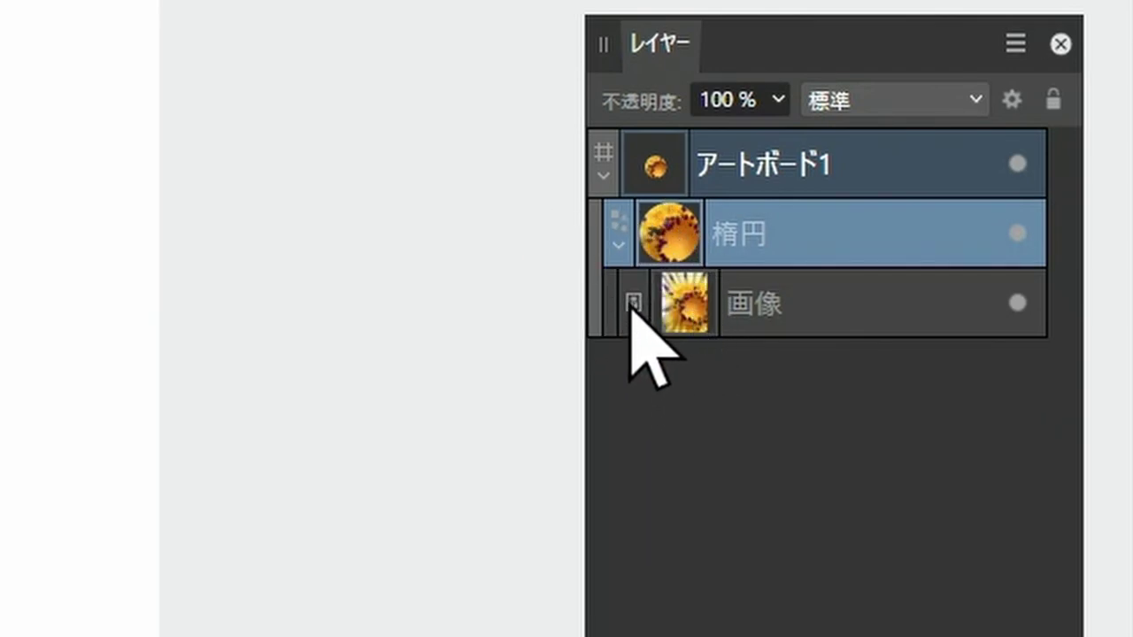
Select the clipped flower photo and resize and reposition it inside the circle
{"action": "left_click", "coordinate": [794, 311]}
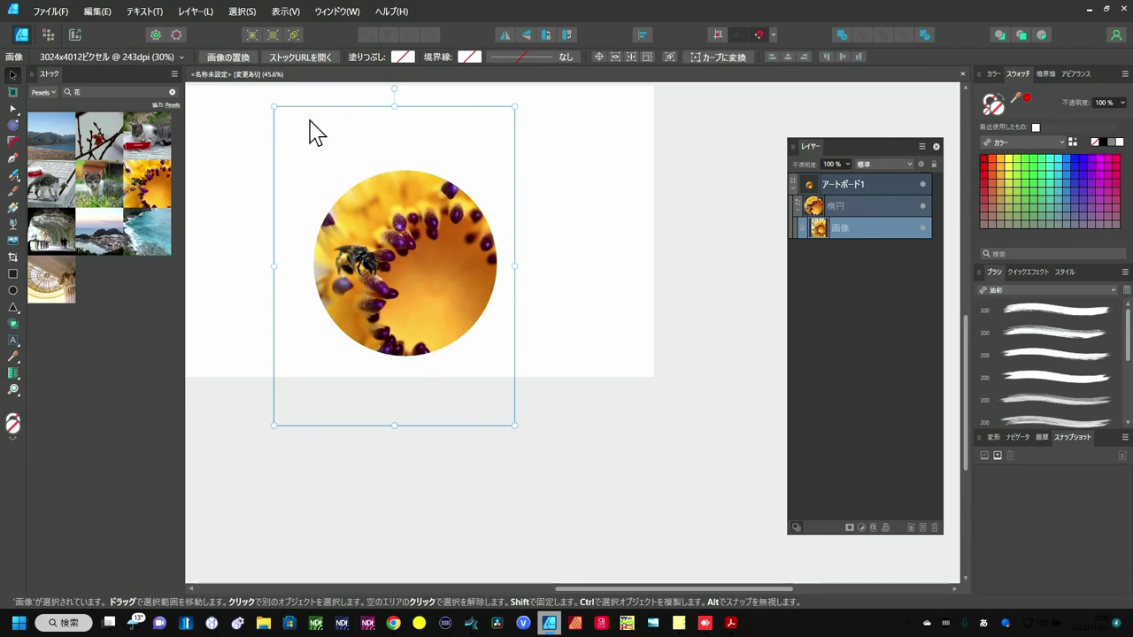
{"action": "left_click_drag", "start_coordinate": [274, 113], "coordinate": [334, 201]}
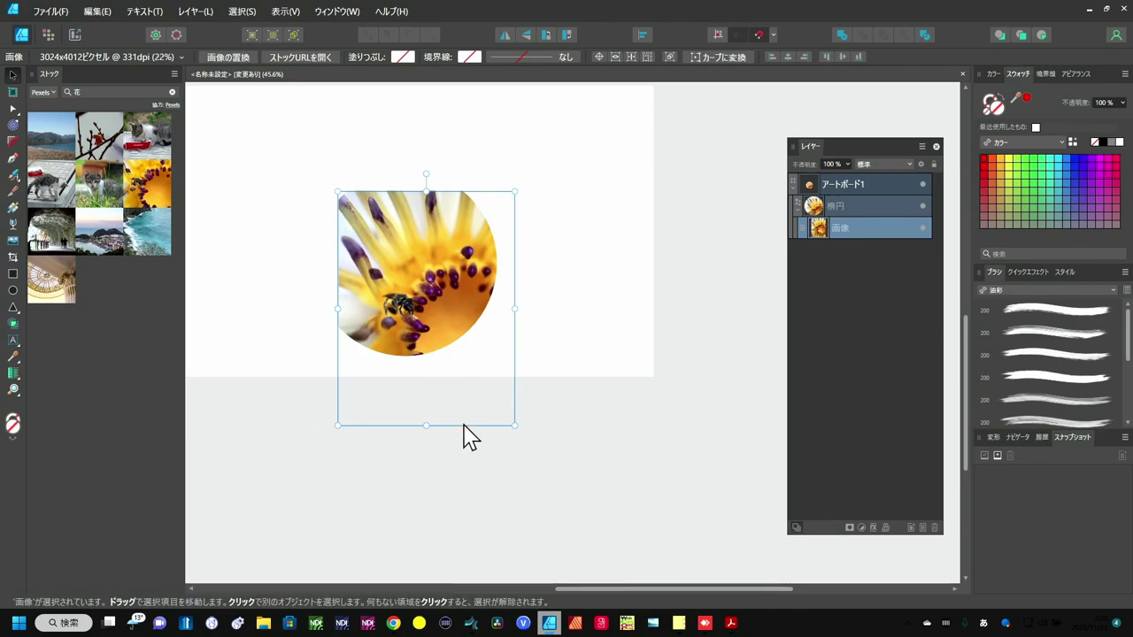
{"action": "left_click_drag", "start_coordinate": [474, 374], "coordinate": [459, 332]}
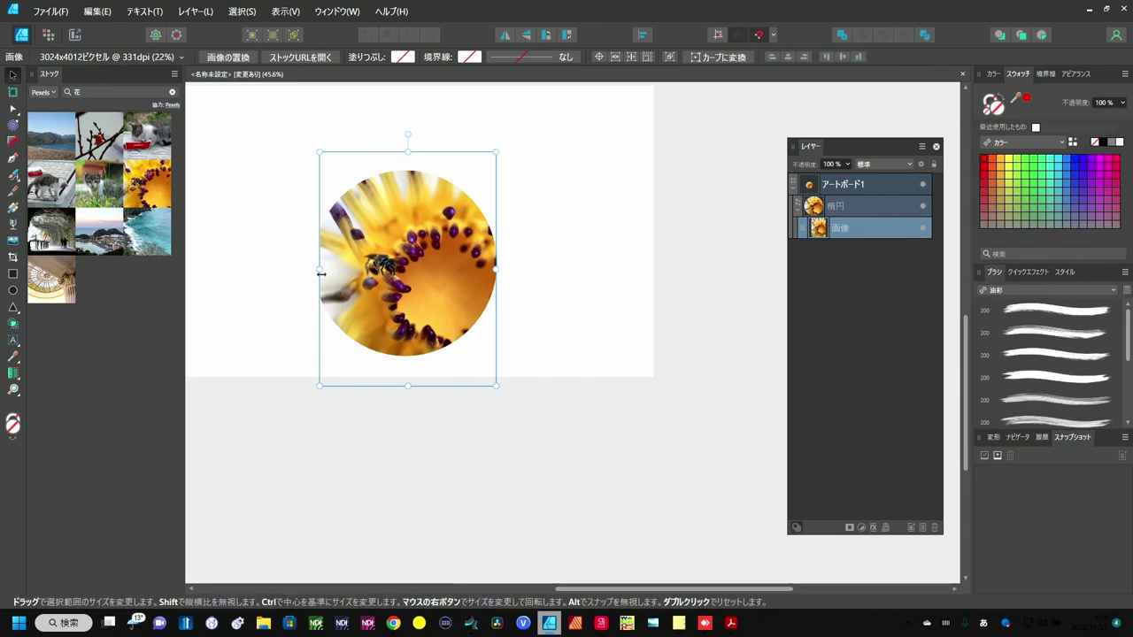
{"action": "left_click_drag", "start_coordinate": [320, 272], "coordinate": [300, 271]}
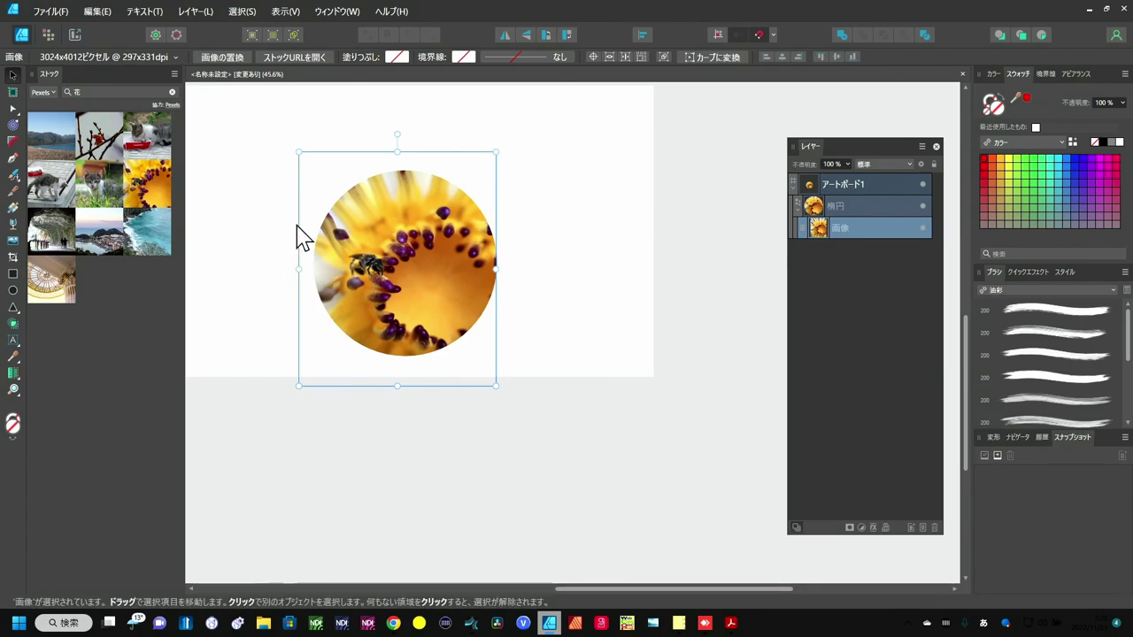
{"action": "mouse_move", "coordinate": [299, 152]}
{"action": "left_mouse_down"}
{"action": "mouse_move", "coordinate": [270, 120]}
{"action": "mouse_move", "coordinate": [270, 136]}
{"action": "left_mouse_up"}
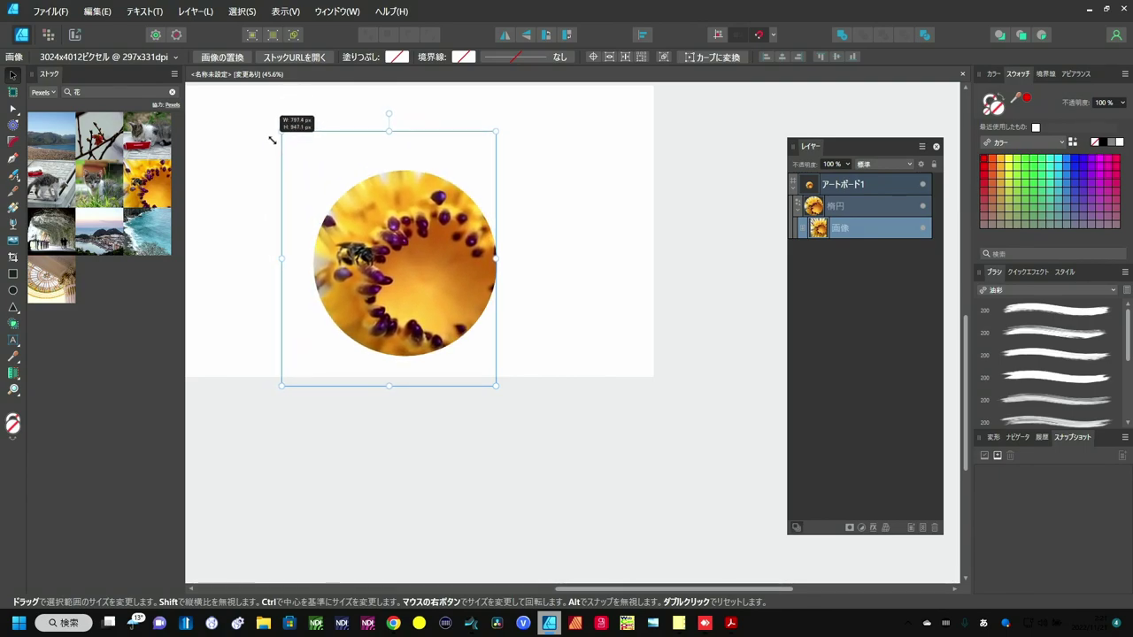
{"action": "left_click_drag", "start_coordinate": [270, 136], "coordinate": [273, 139]}
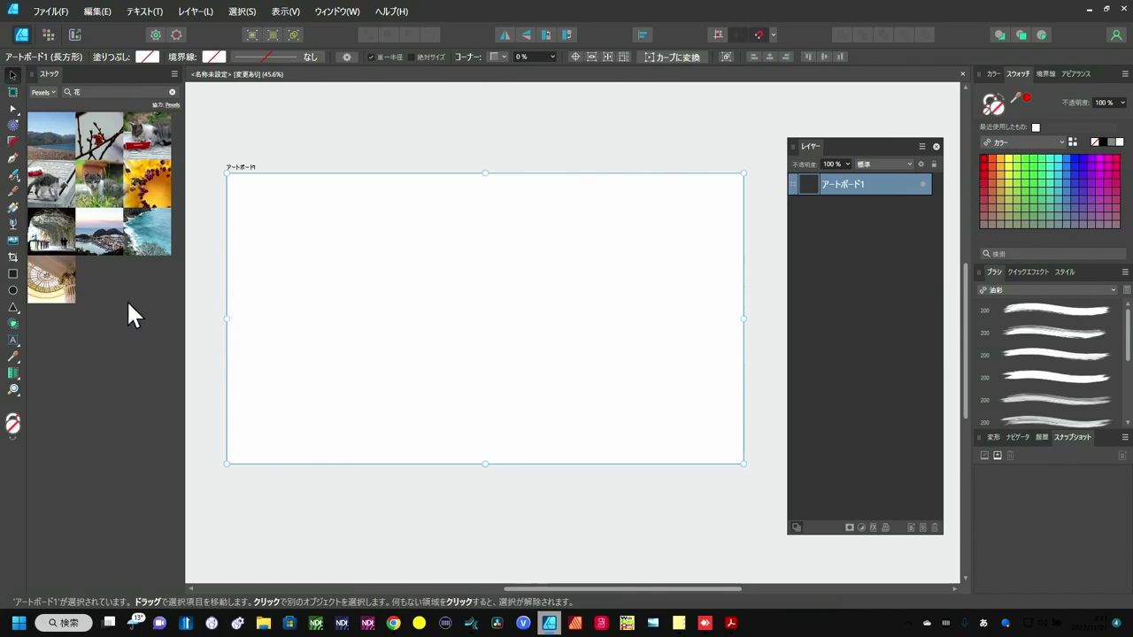
Drag the domed ceiling and ornate column photo from Stock onto the artboard
{"action": "left_click_drag", "start_coordinate": [68, 290], "coordinate": [438, 276]}
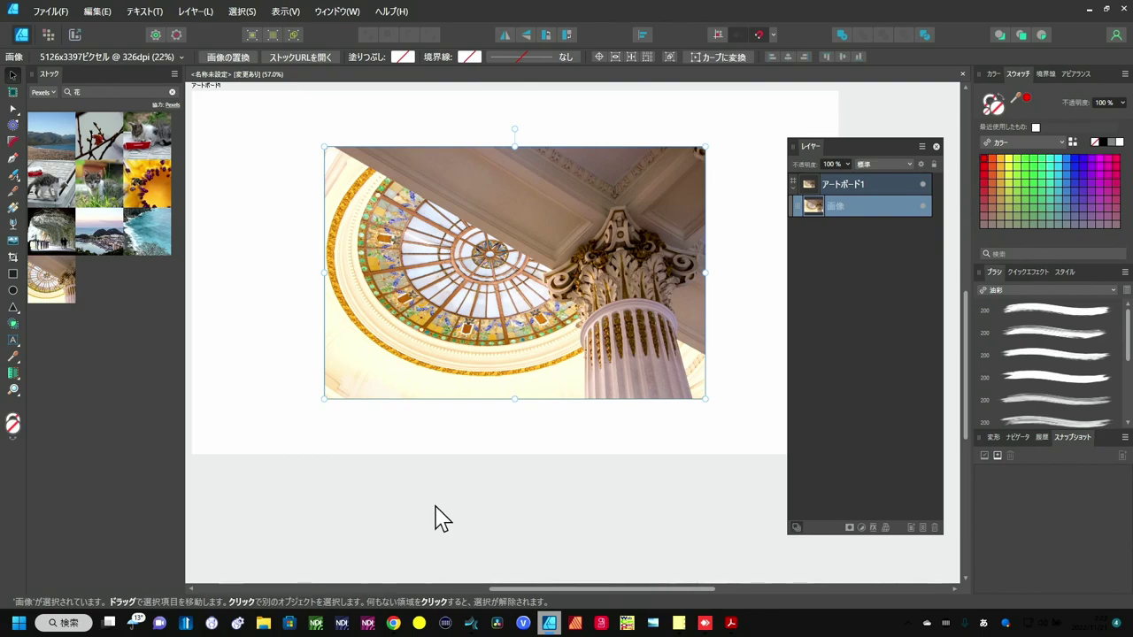
With the Pen tool, draw a closed six-node wavy curve around the dome and column
{"action": "left_click", "coordinate": [14, 175]}
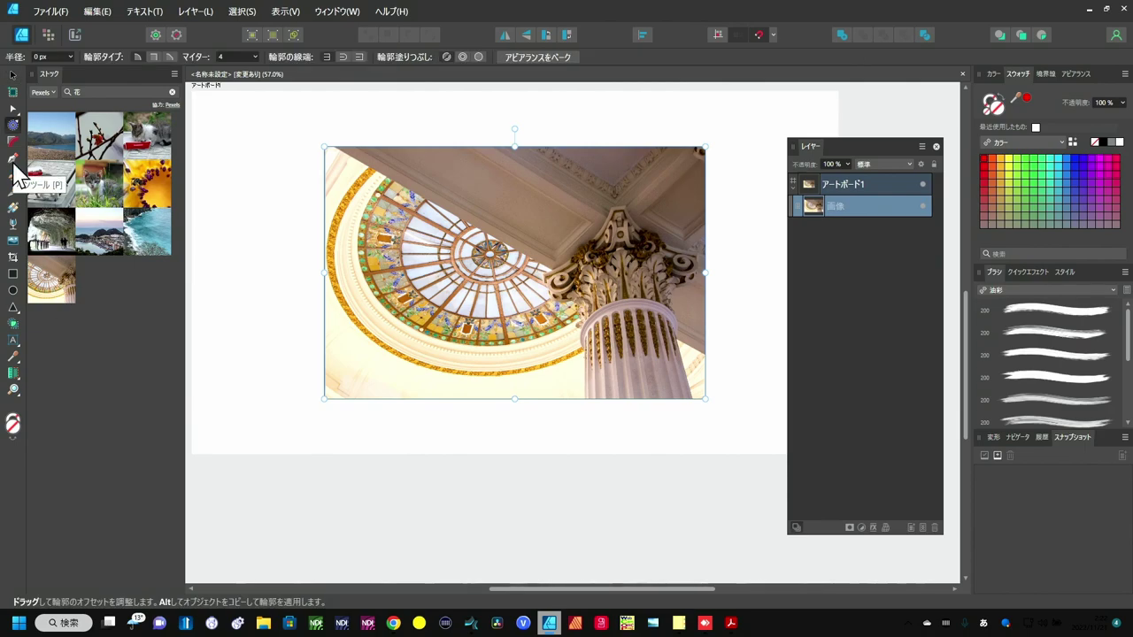
{"action": "left_click", "coordinate": [13, 160]}
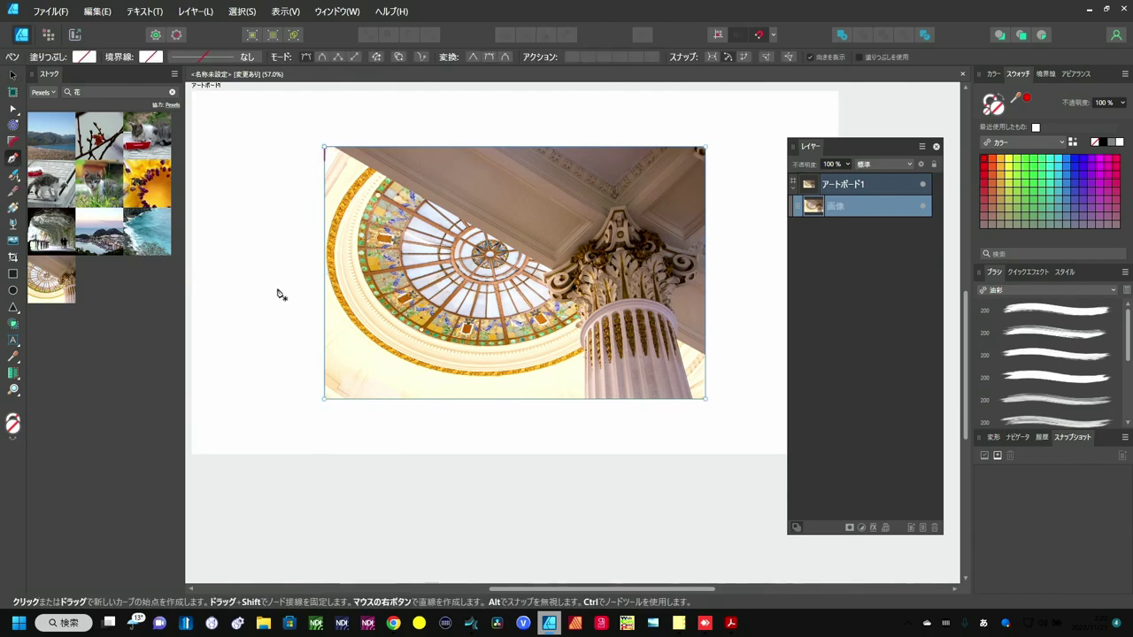
{"action": "left_click_drag", "start_coordinate": [378, 262], "coordinate": [396, 225]}
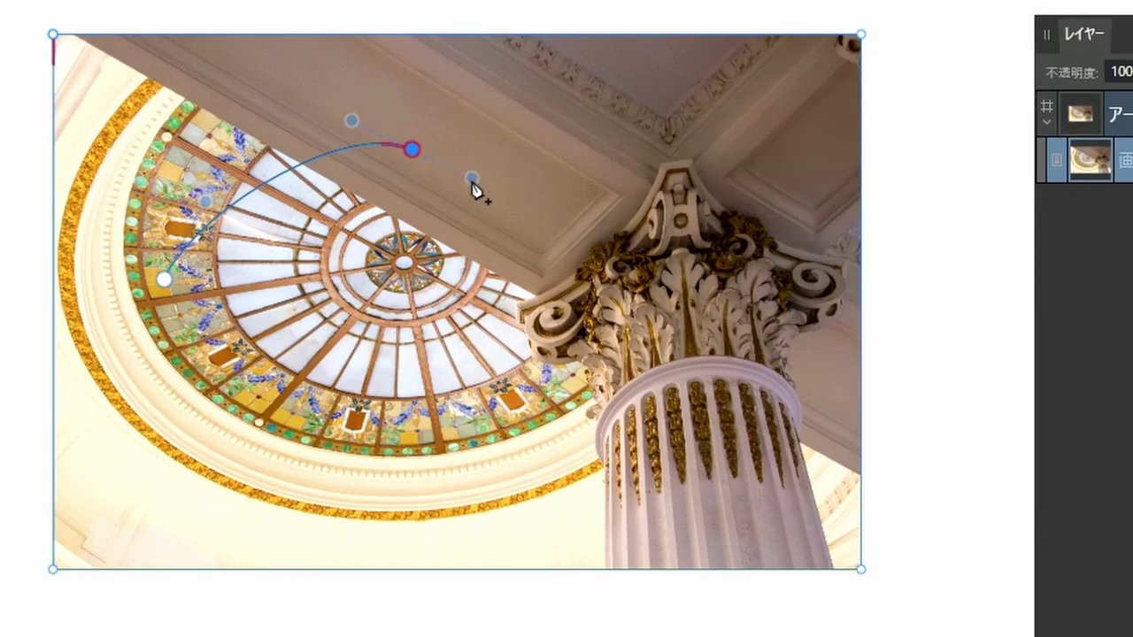
{"action": "left_click_drag", "start_coordinate": [494, 202], "coordinate": [530, 223]}
{"action": "left_click_drag", "start_coordinate": [702, 289], "coordinate": [771, 265]}
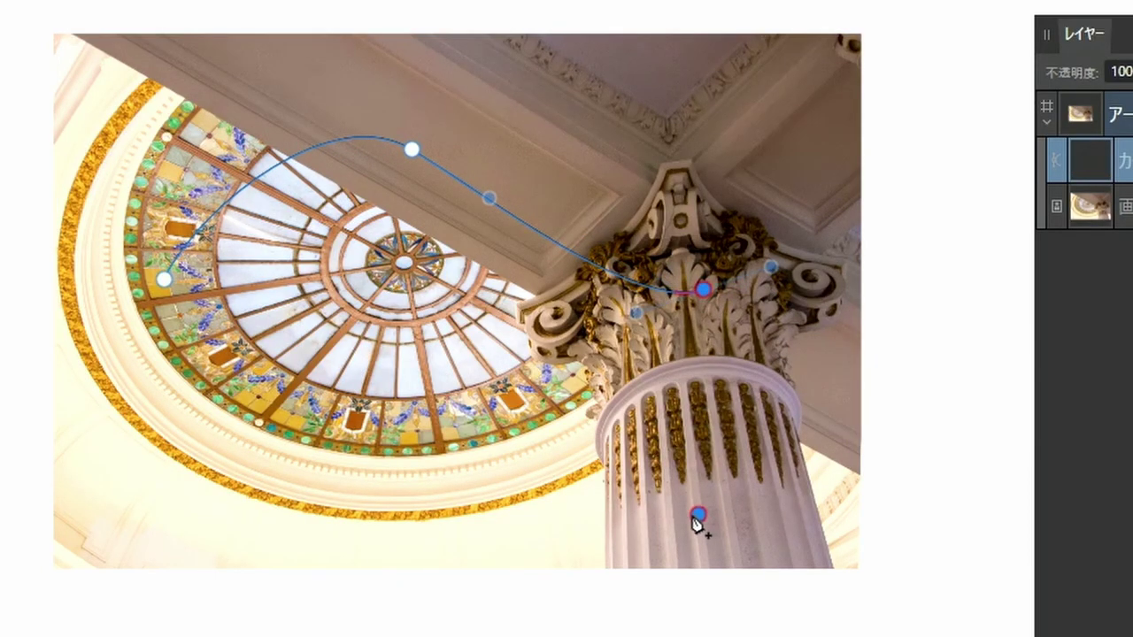
{"action": "left_click_drag", "start_coordinate": [698, 514], "coordinate": [538, 523]}
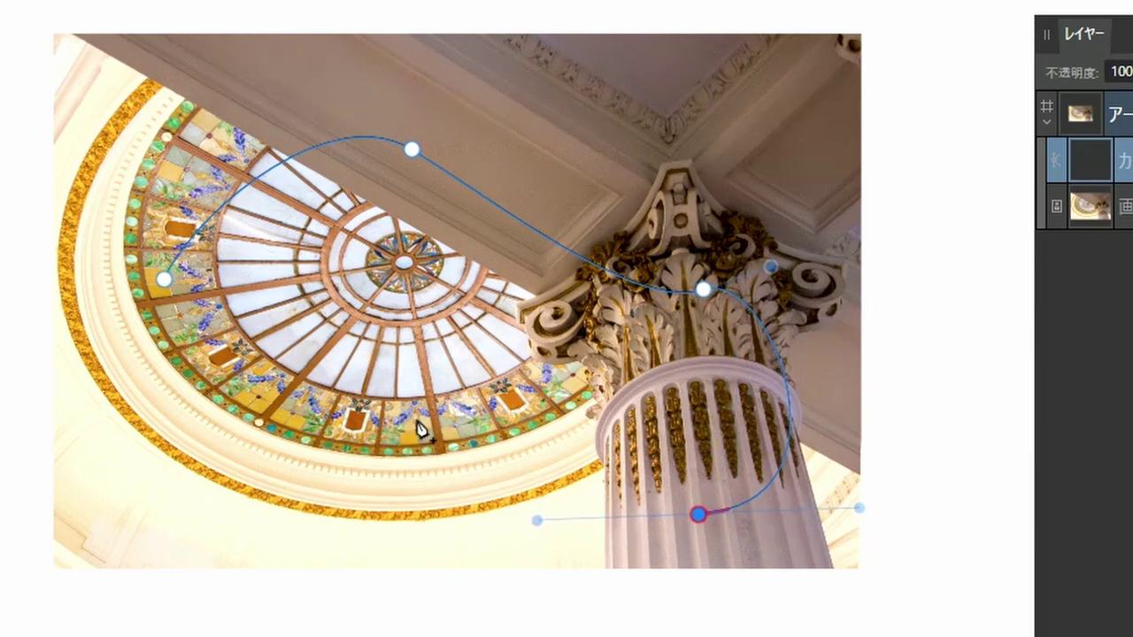
{"action": "left_click_drag", "start_coordinate": [417, 416], "coordinate": [336, 370]}
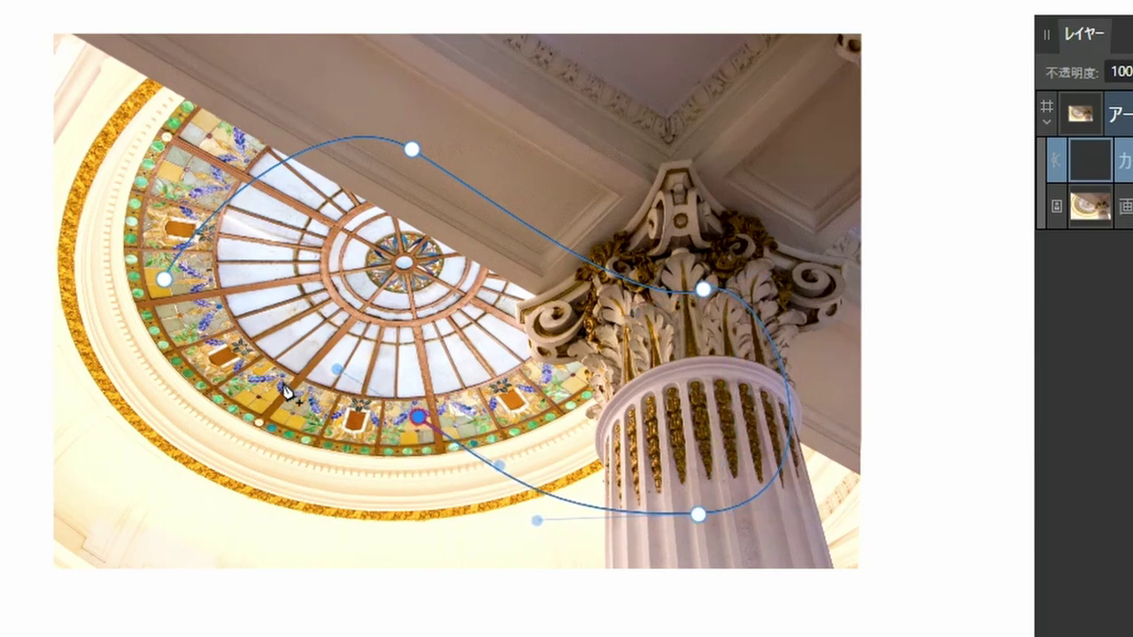
{"action": "mouse_move", "coordinate": [205, 426]}
{"action": "left_mouse_down"}
{"action": "mouse_move", "coordinate": [152, 425]}
{"action": "mouse_move", "coordinate": [141, 409]}
{"action": "left_mouse_up"}
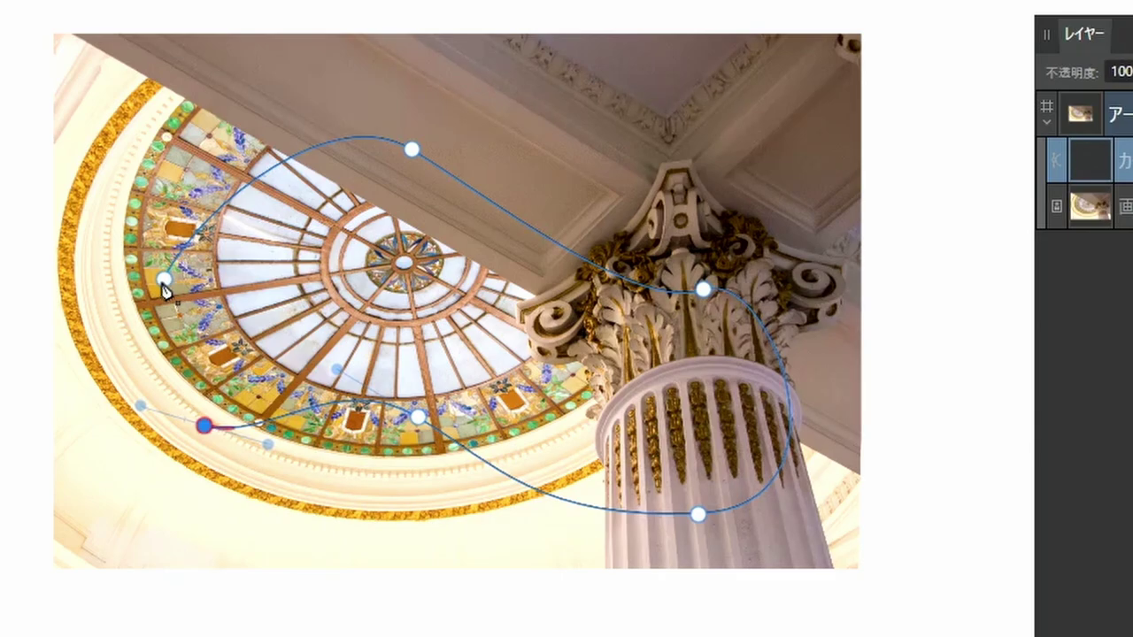
{"action": "left_click_drag", "start_coordinate": [165, 281], "coordinate": [174, 261]}
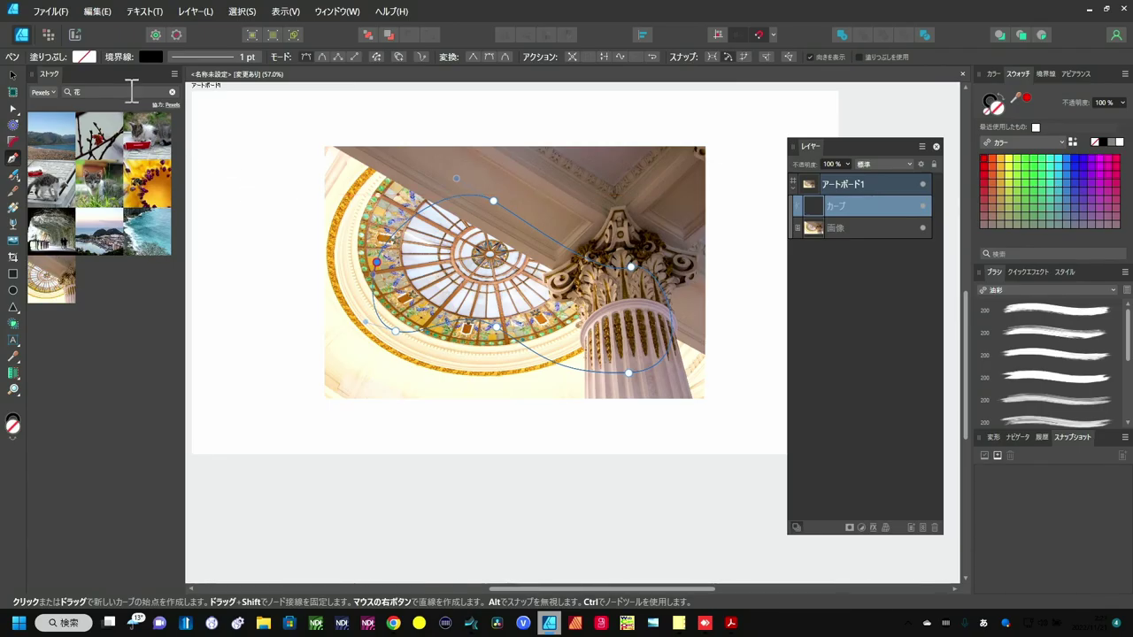
Fill the closed curve with bright green (C55 M0 Y100 K0)
{"action": "left_click", "coordinate": [85, 57]}
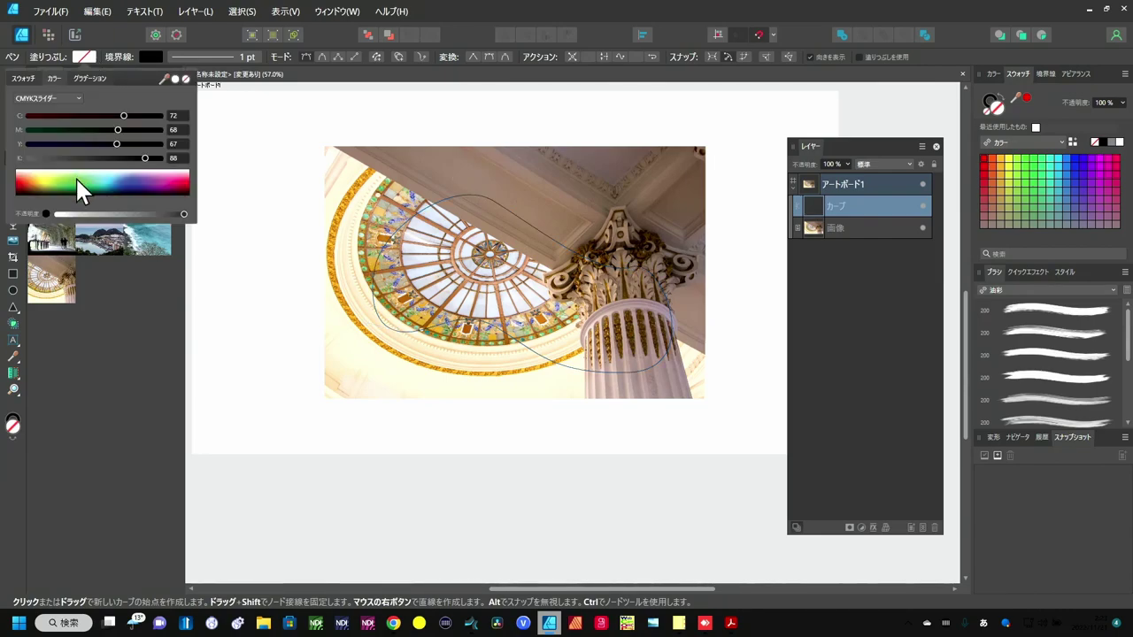
{"action": "left_click", "coordinate": [80, 181]}
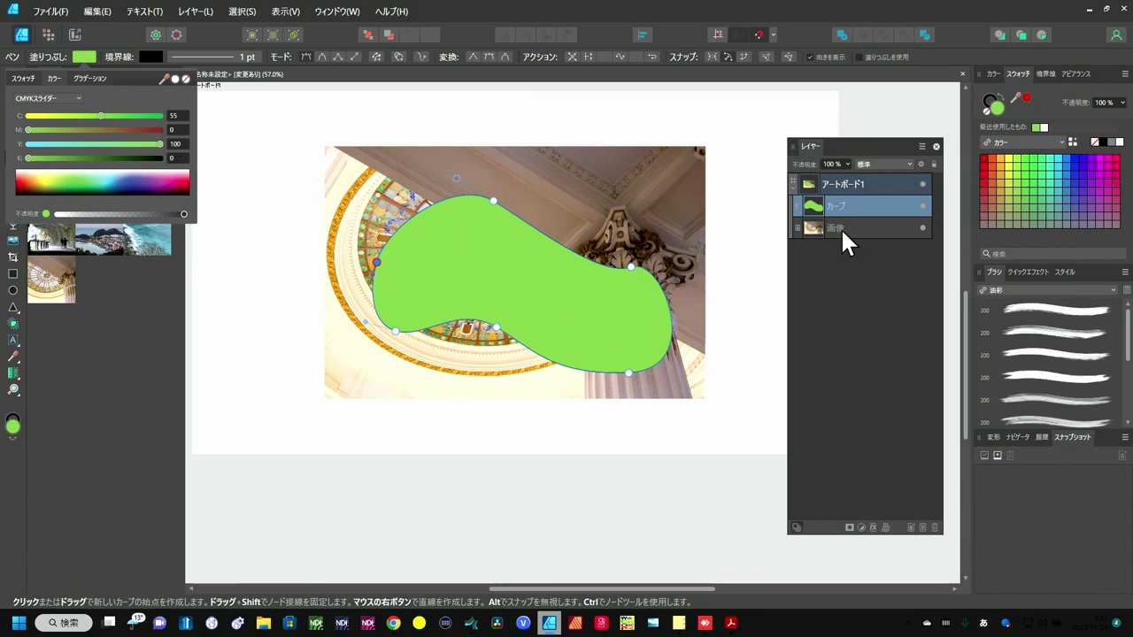
{"action": "key", "text": "Escape"}
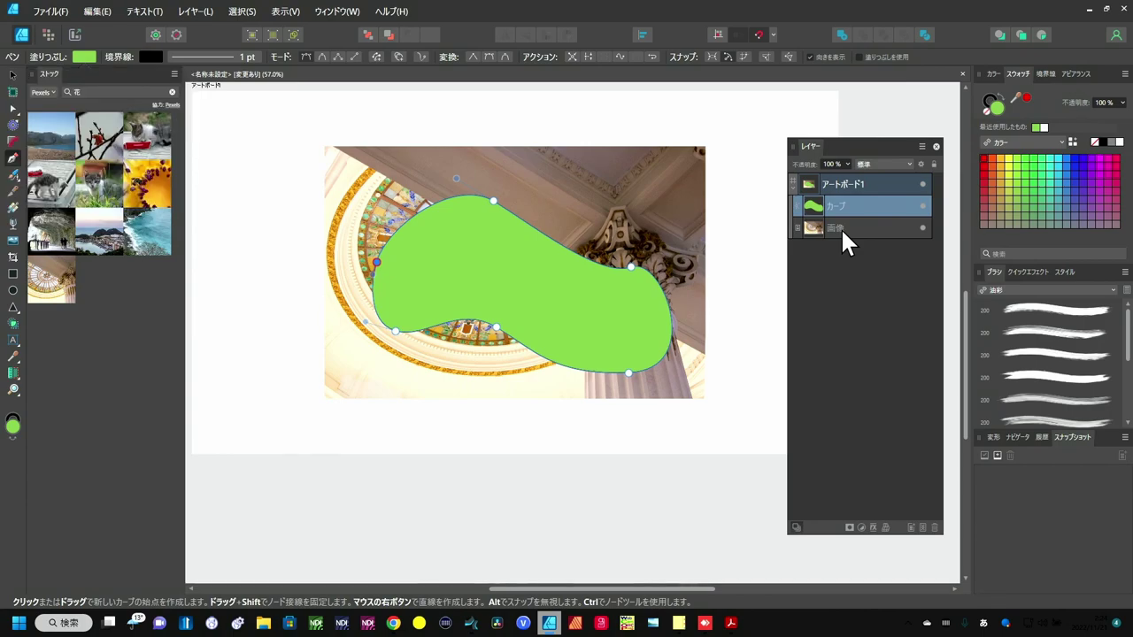
Clip the dome photo into the green shape, then undo the clip and delete the curve
{"action": "left_click_drag", "start_coordinate": [843, 236], "coordinate": [836, 215]}
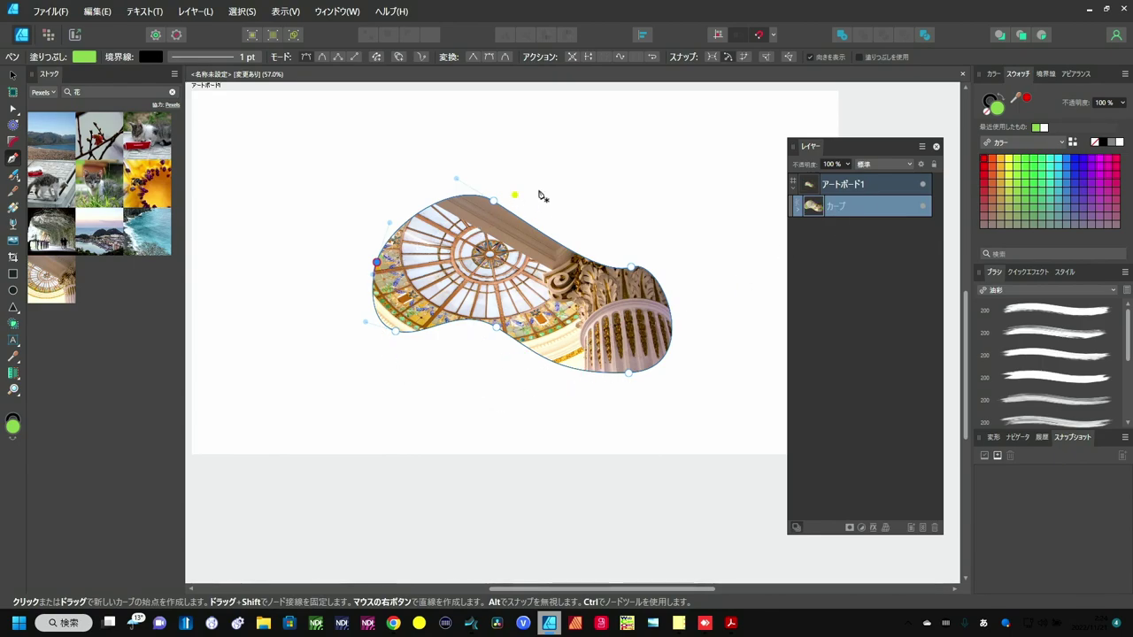
{"action": "key", "text": "ctrl"}
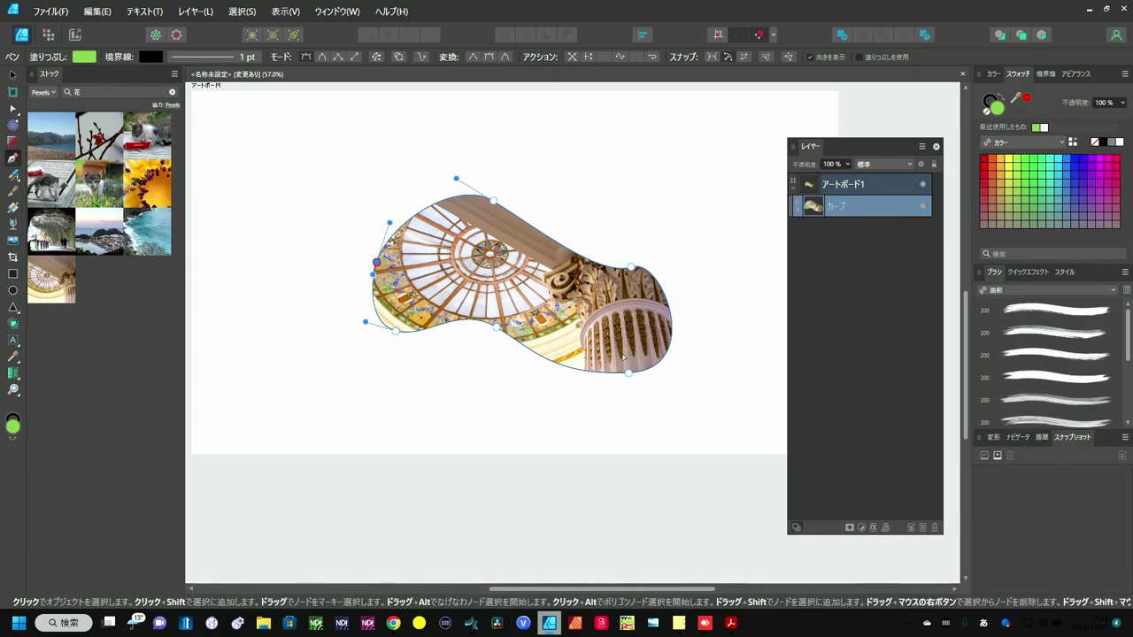
{"action": "key", "text": "ctrl+z"}
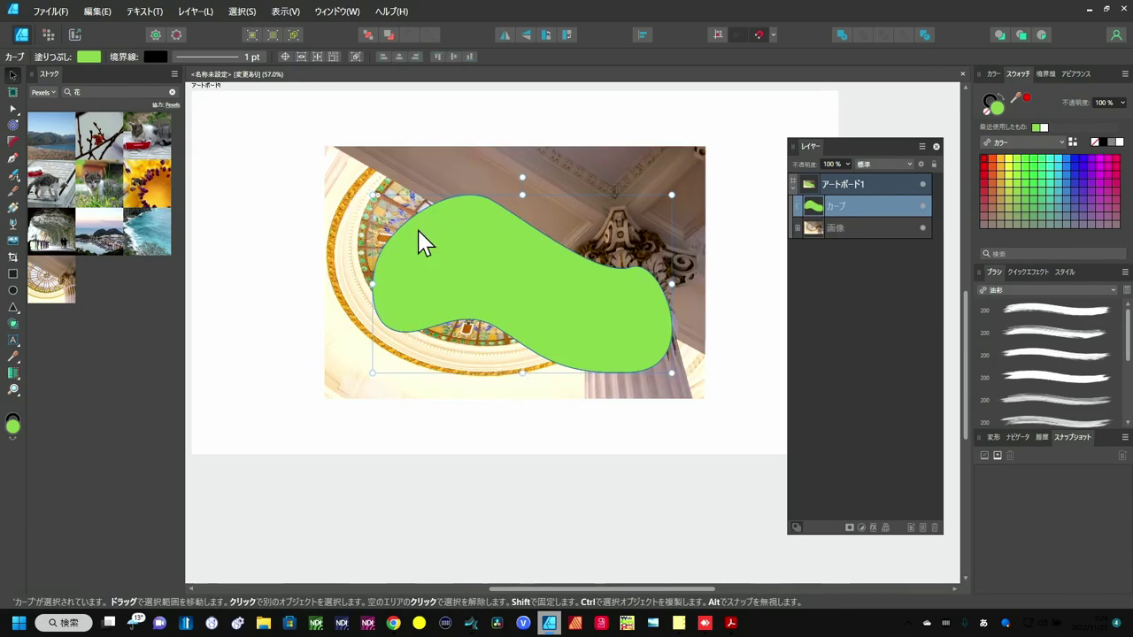
{"action": "key", "text": "Delete"}
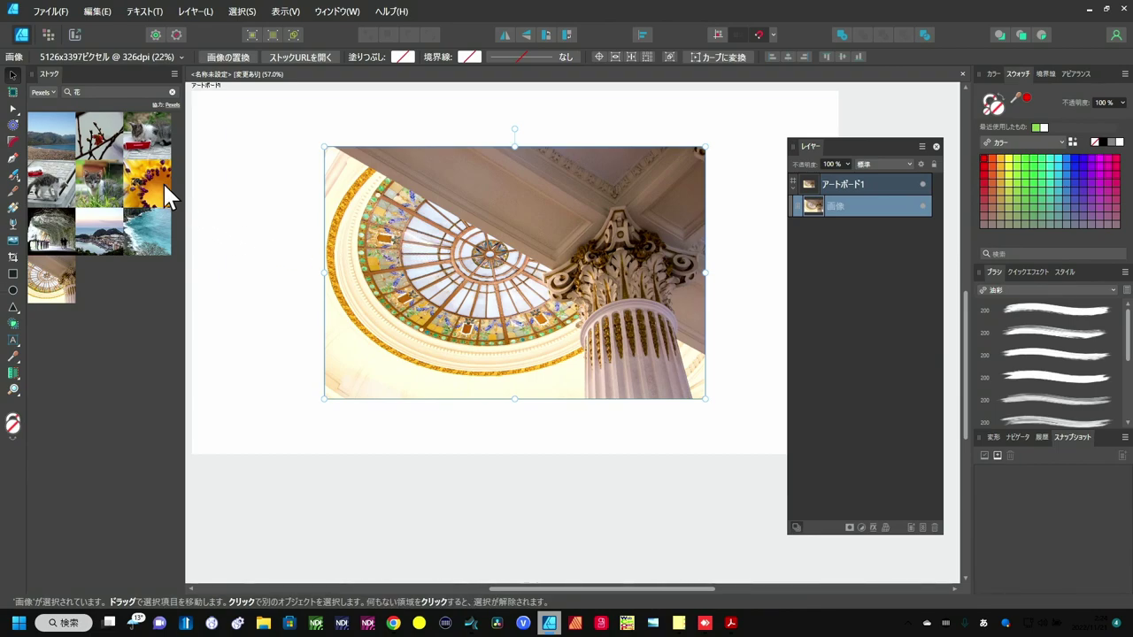
{"action": "left_click_drag", "start_coordinate": [106, 147], "coordinate": [395, 213]}
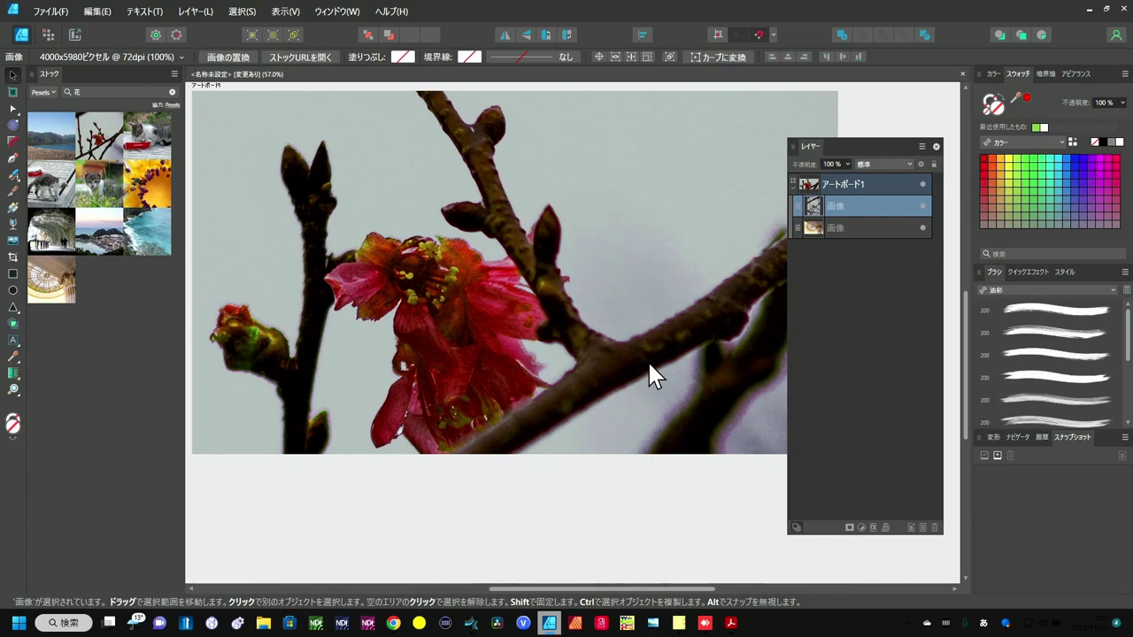
{"action": "key", "text": "Delete"}
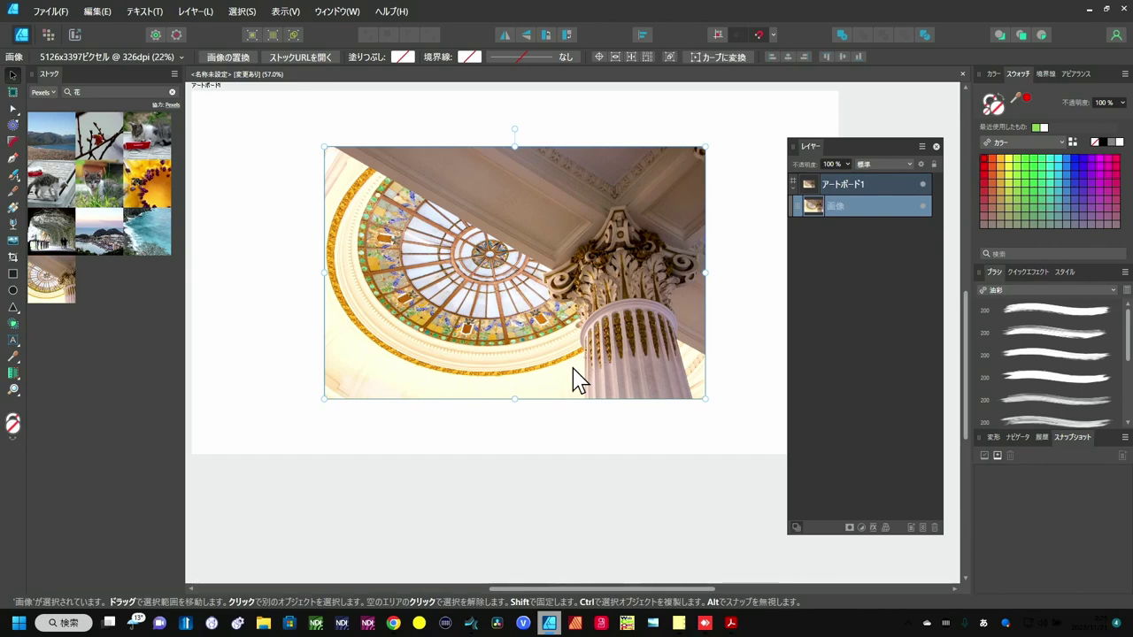
Search the stock library for 'Phone' and drop two phone photos onto the artboard
{"action": "left_click", "coordinate": [127, 95]}
{"action": "key", "text": "BackSpace"}
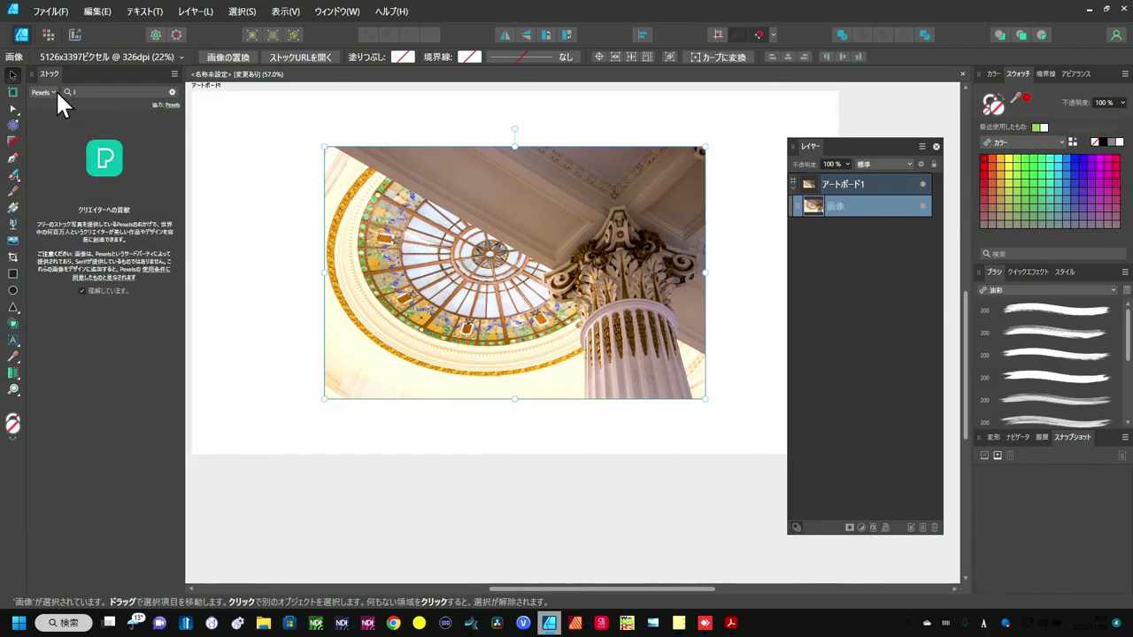
{"action": "type", "text": "Phone"}
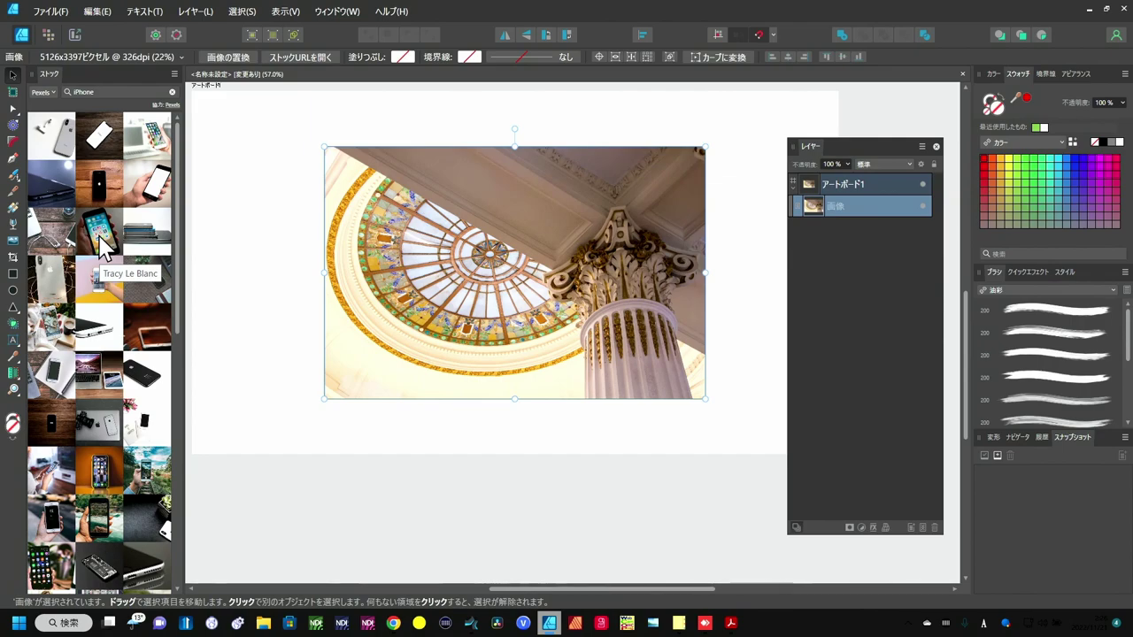
{"action": "mouse_move", "coordinate": [100, 243]}
{"action": "left_mouse_down"}
{"action": "mouse_move", "coordinate": [354, 257]}
{"action": "mouse_move", "coordinate": [359, 168]}
{"action": "left_mouse_up"}
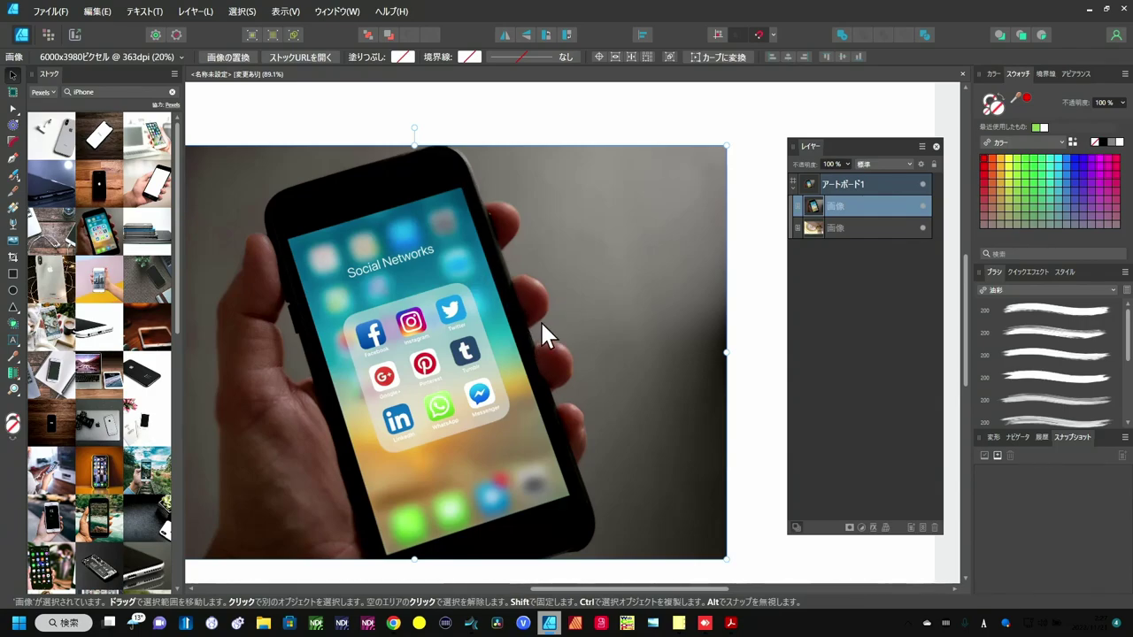
{"action": "mouse_move", "coordinate": [147, 375]}
{"action": "left_mouse_down"}
{"action": "mouse_move", "coordinate": [423, 357]}
{"action": "mouse_move", "coordinate": [457, 271]}
{"action": "left_mouse_up"}
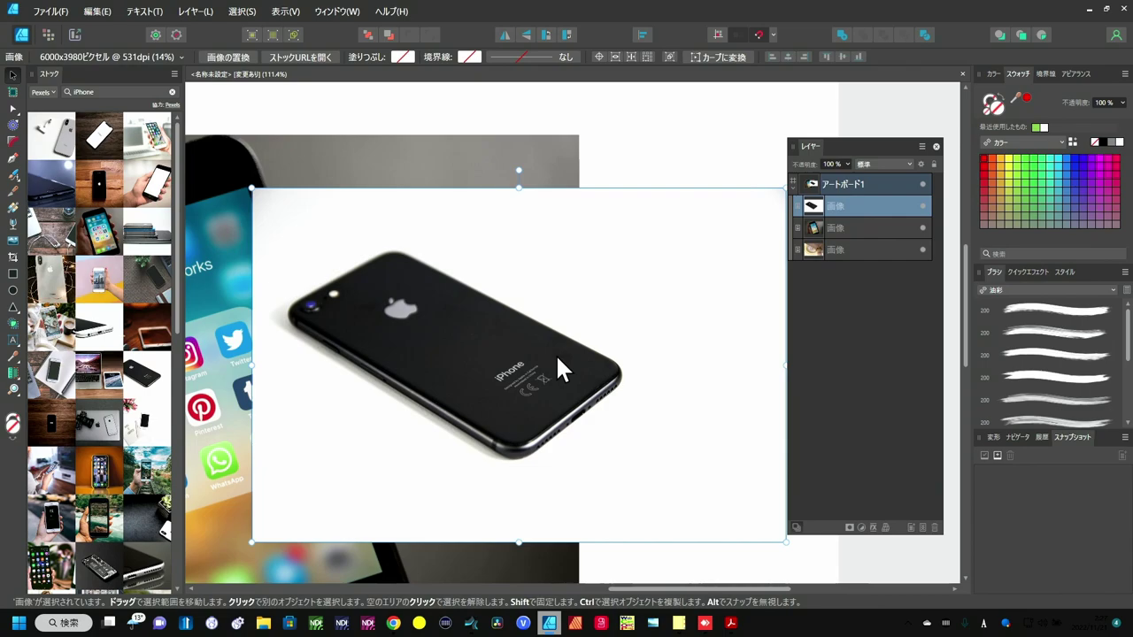
Undo the phone photos and recentre the view on the dome photo
{"action": "key", "text": "ctrl+z"}
{"action": "key", "text": "ctrl+z"}
{"action": "mouse_move", "coordinate": [570, 309]}
{"action": "left_mouse_down"}
{"action": "mouse_move", "coordinate": [657, 287]}
{"action": "mouse_move", "coordinate": [790, 288]}
{"action": "left_mouse_up"}
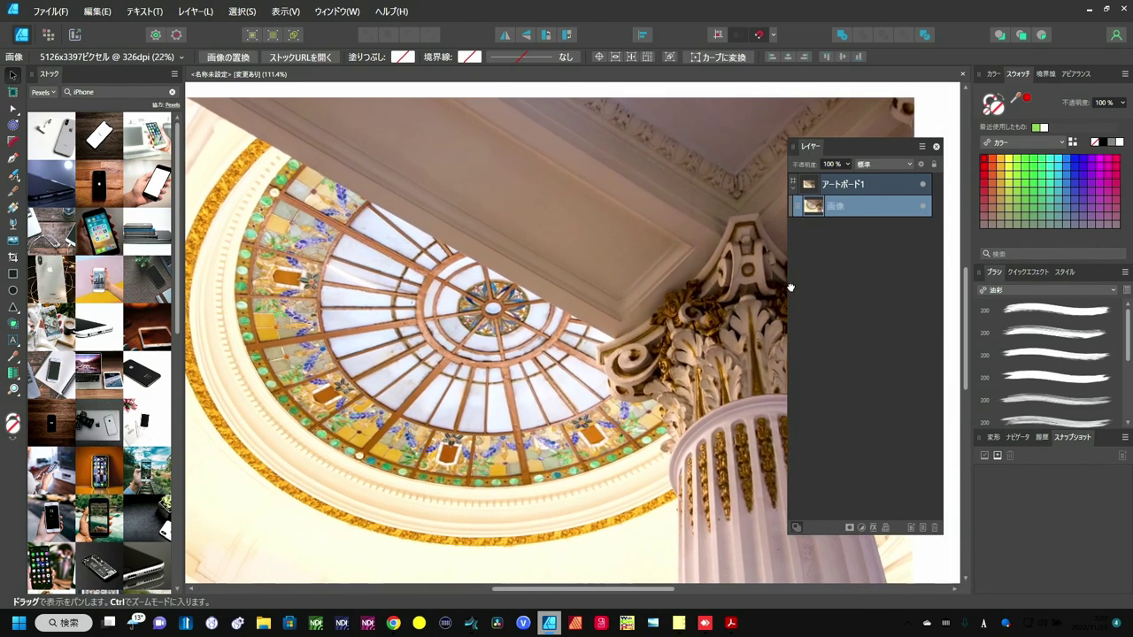
{"action": "scroll", "coordinate": [705, 287], "scroll_direction": "down", "scroll_amount": 2}
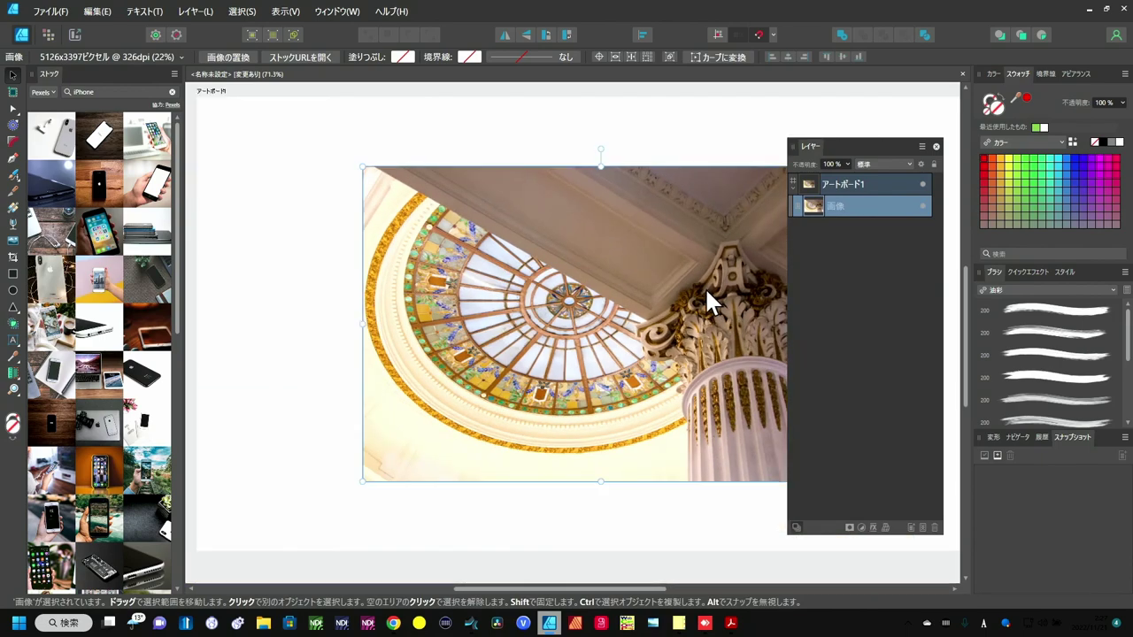
{"action": "left_click_drag", "start_coordinate": [706, 292], "coordinate": [559, 288]}
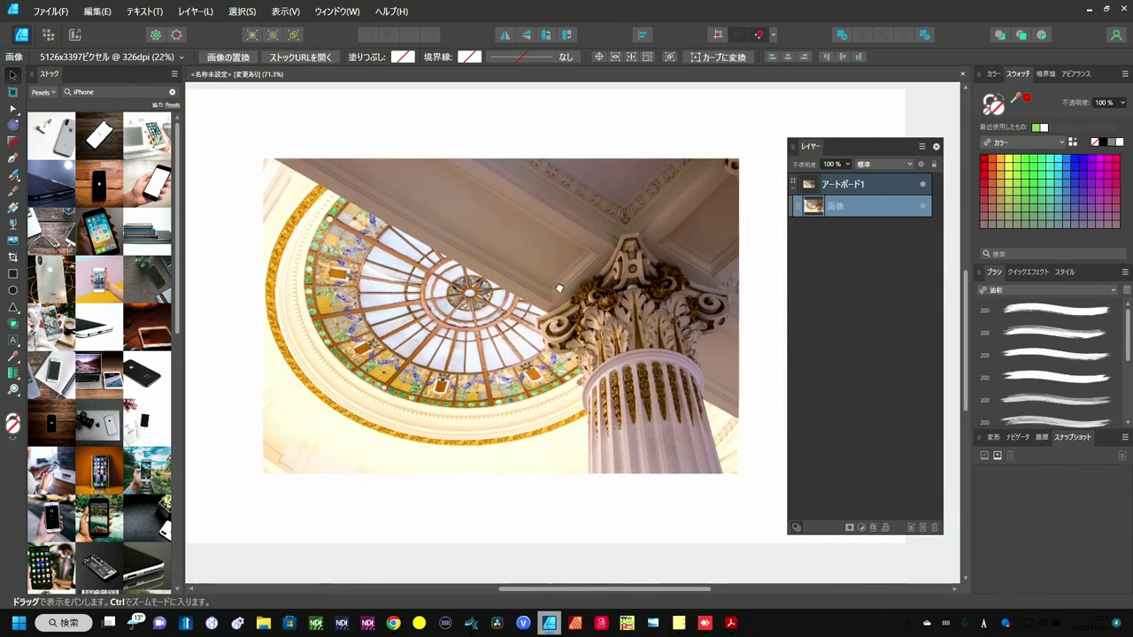
Select the dome and column photo and switch to the Pen tool
{"action": "left_click", "coordinate": [539, 357]}
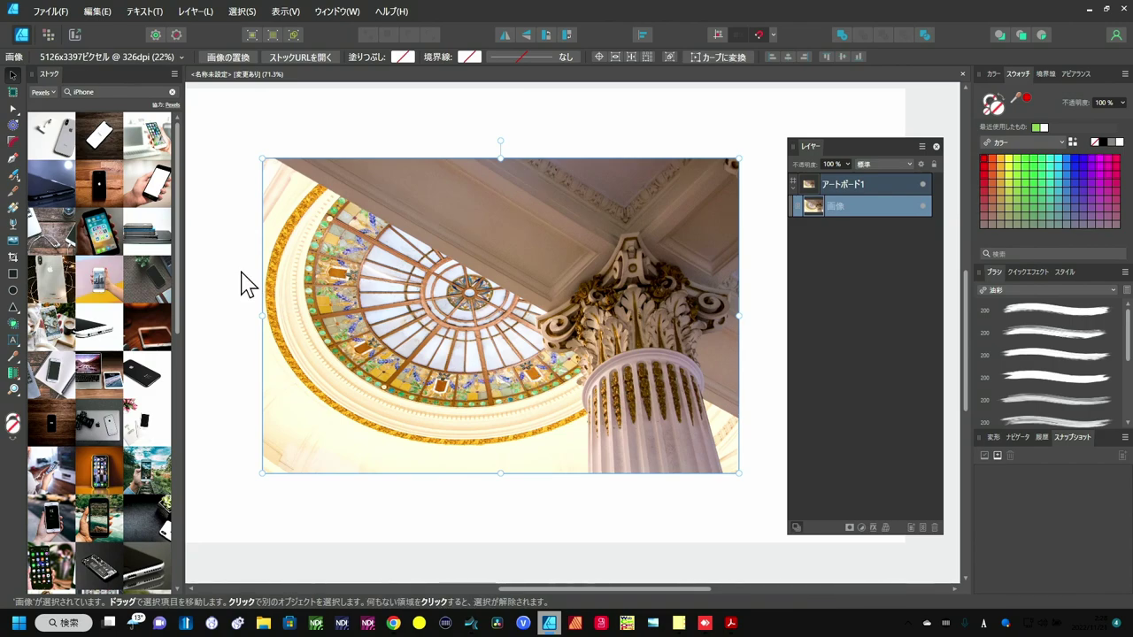
{"action": "key", "text": "p"}
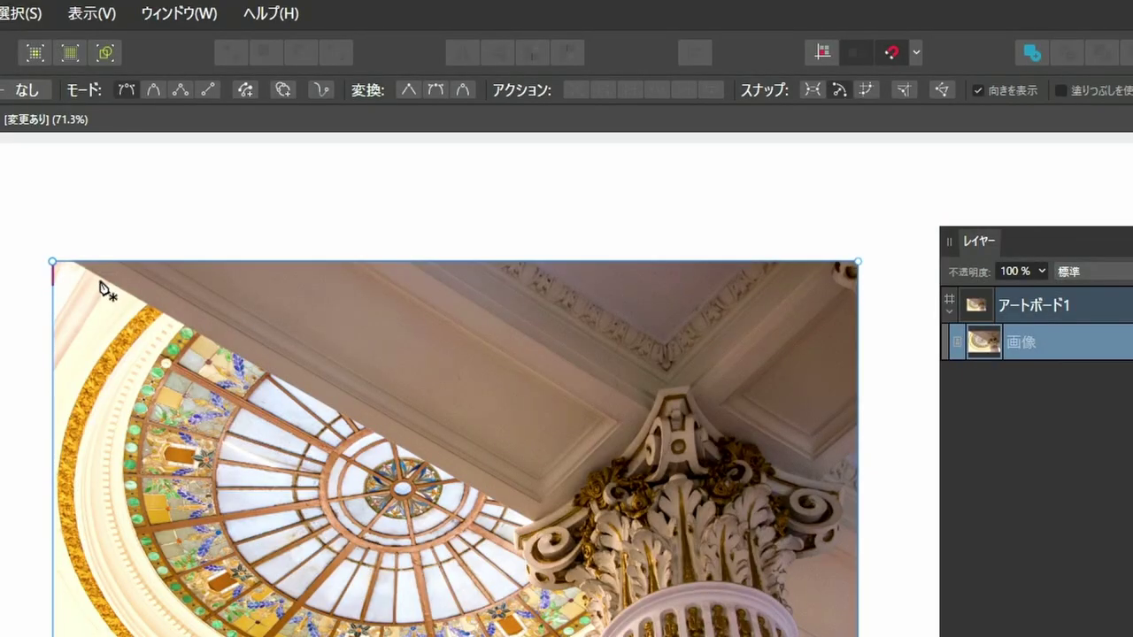
Turn on snapping and place pen nodes at the top edge, top-right corner and down the right side
{"action": "left_click", "coordinate": [892, 53]}
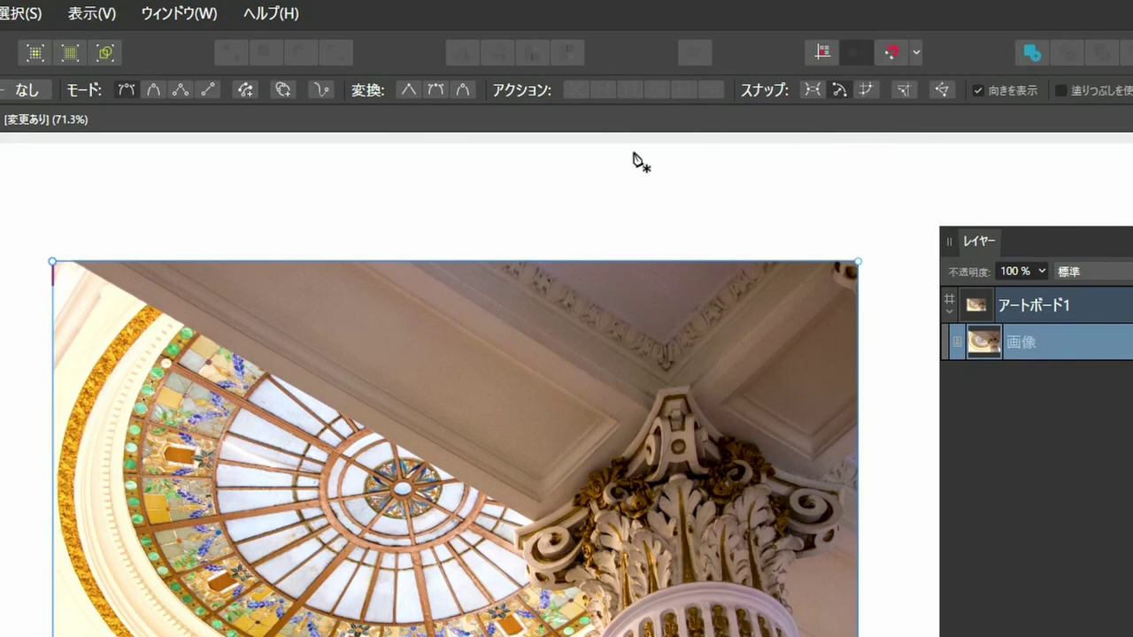
{"action": "left_click", "coordinate": [88, 263]}
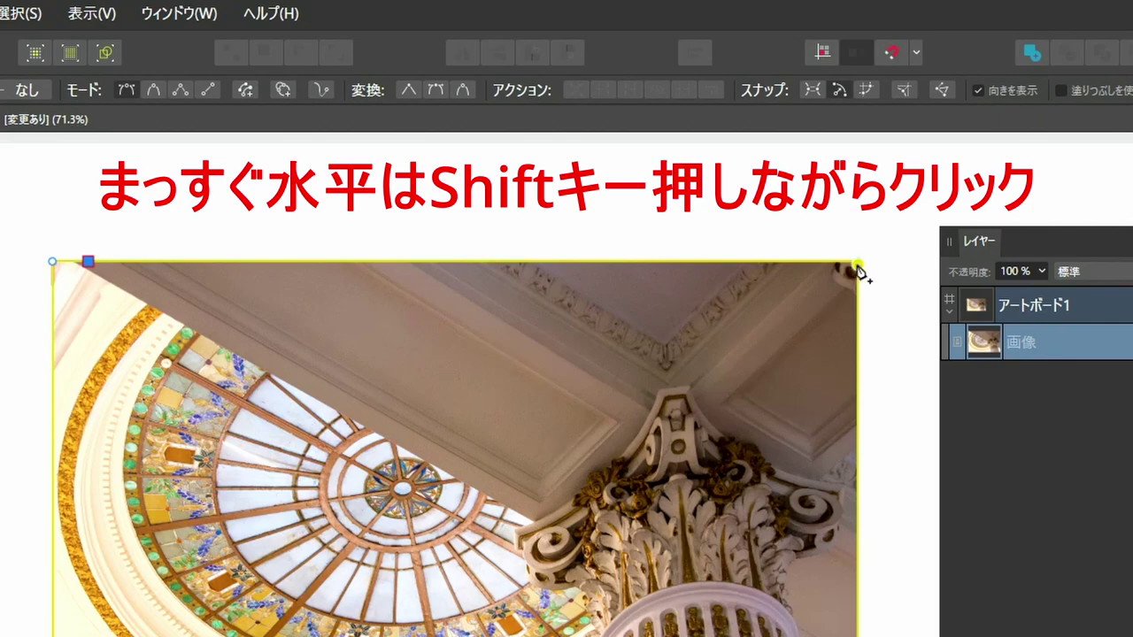
{"action": "left_click", "coordinate": [857, 262], "text": "shift"}
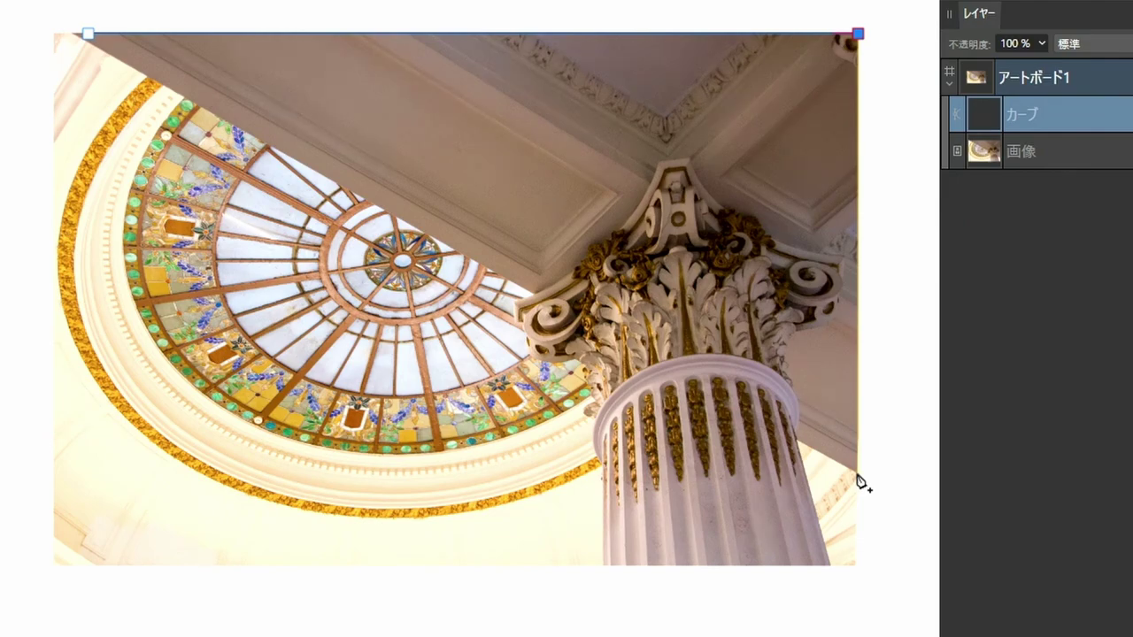
{"action": "left_click", "coordinate": [858, 474]}
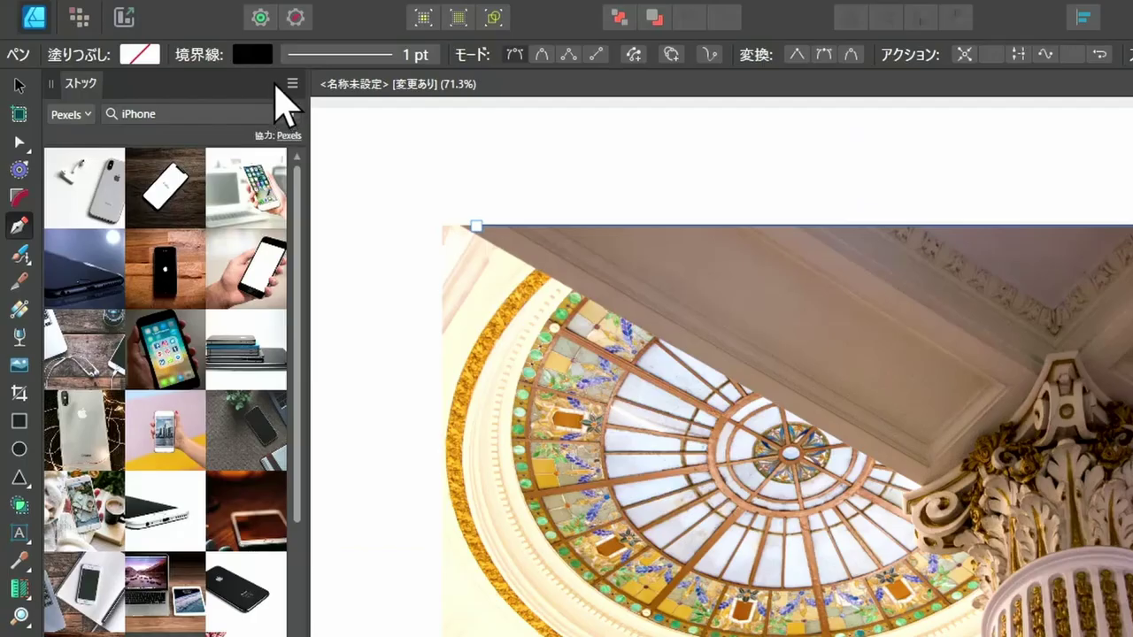
Give the path a magenta stroke and raise its width to 2.1 pt
{"action": "left_click", "coordinate": [254, 56]}
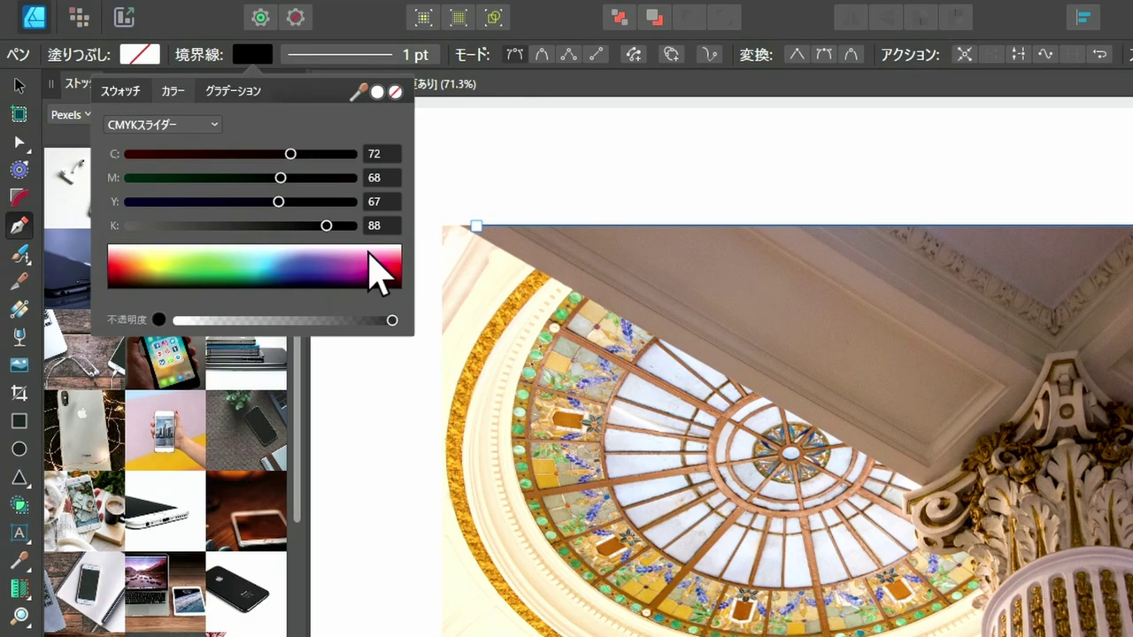
{"action": "left_click", "coordinate": [374, 267]}
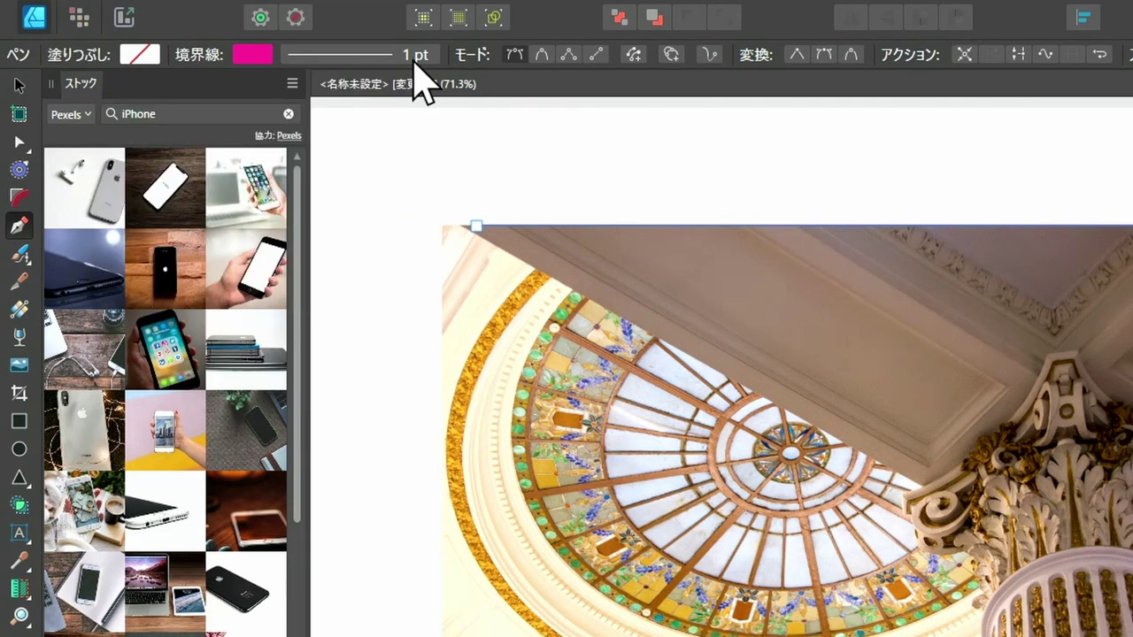
{"action": "left_click", "coordinate": [336, 55]}
{"action": "left_click_drag", "start_coordinate": [306, 124], "coordinate": [347, 130]}
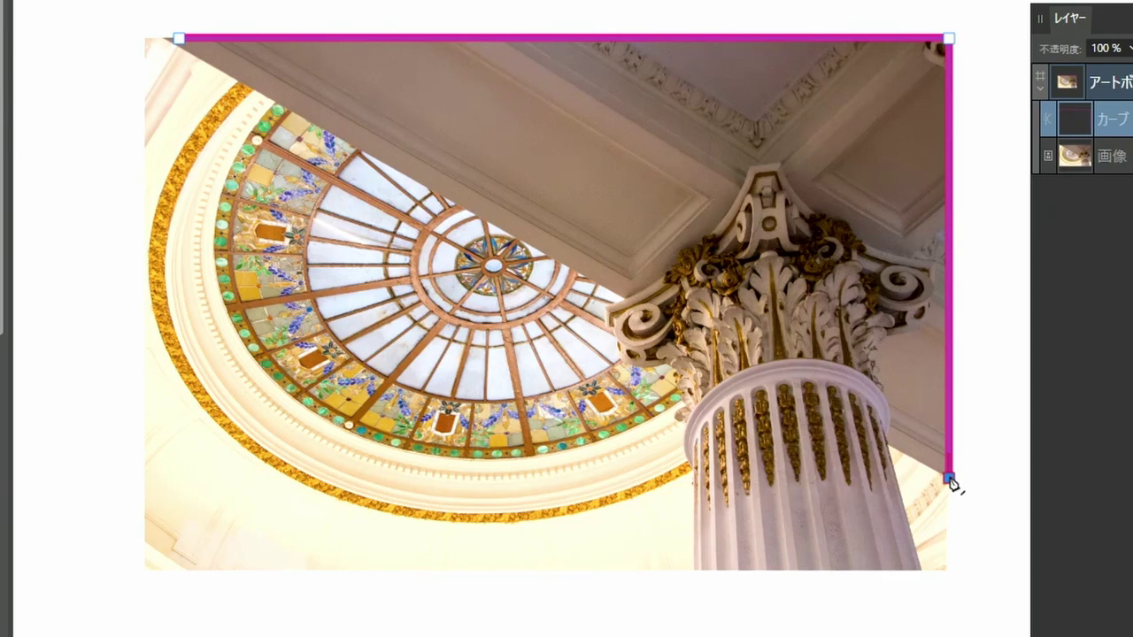
Add sharp pen nodes beside the column, at its bottom corners and up its left side
{"action": "left_click", "coordinate": [889, 443]}
{"action": "left_click", "coordinate": [920, 576]}
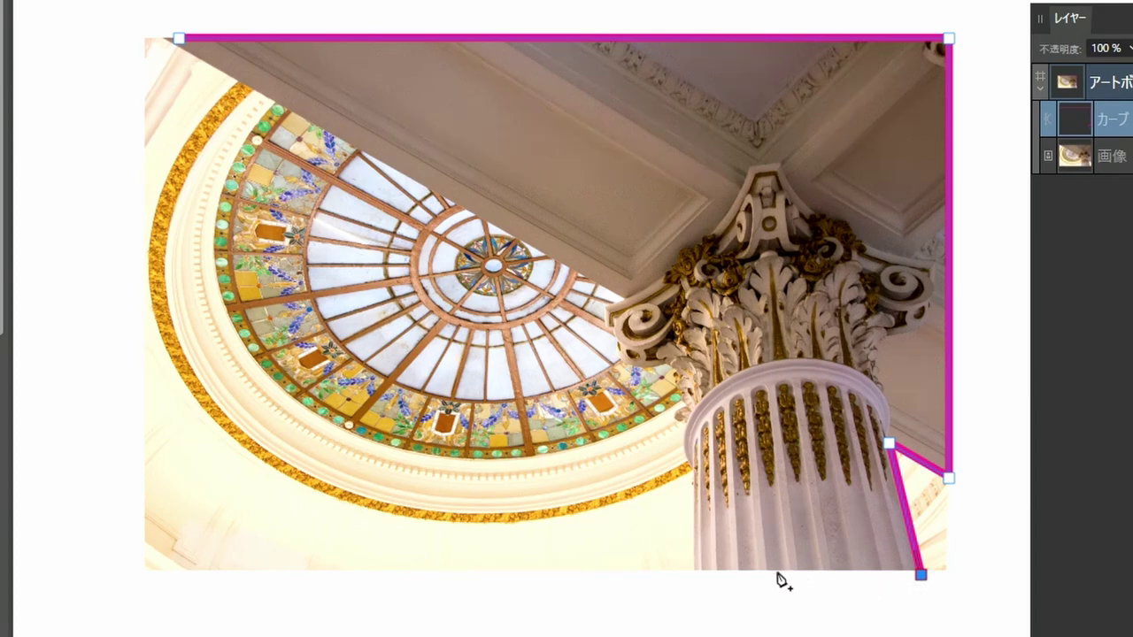
{"action": "left_click", "coordinate": [698, 575]}
{"action": "left_click", "coordinate": [699, 470]}
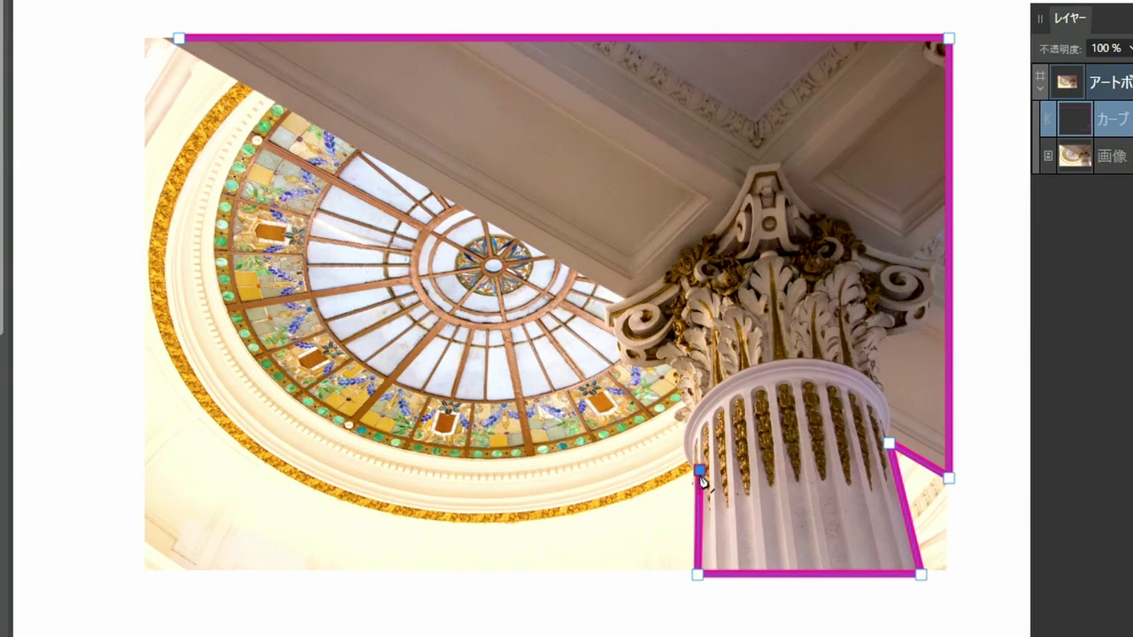
{"action": "left_click_drag", "start_coordinate": [699, 478], "coordinate": [635, 517]}
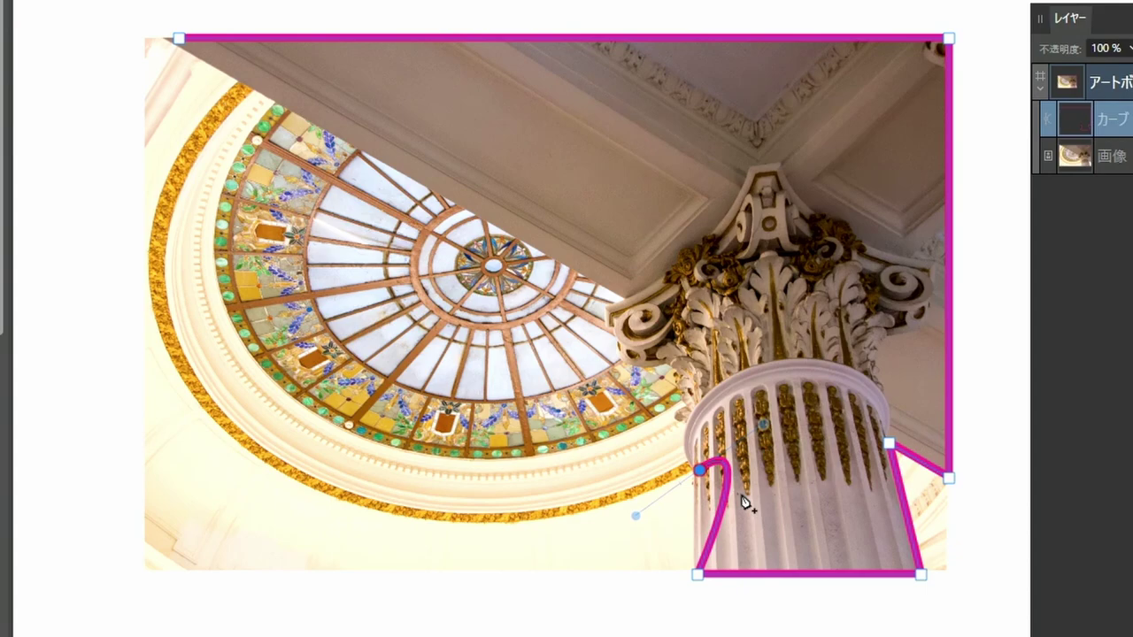
{"action": "key", "text": "ctrl+z"}
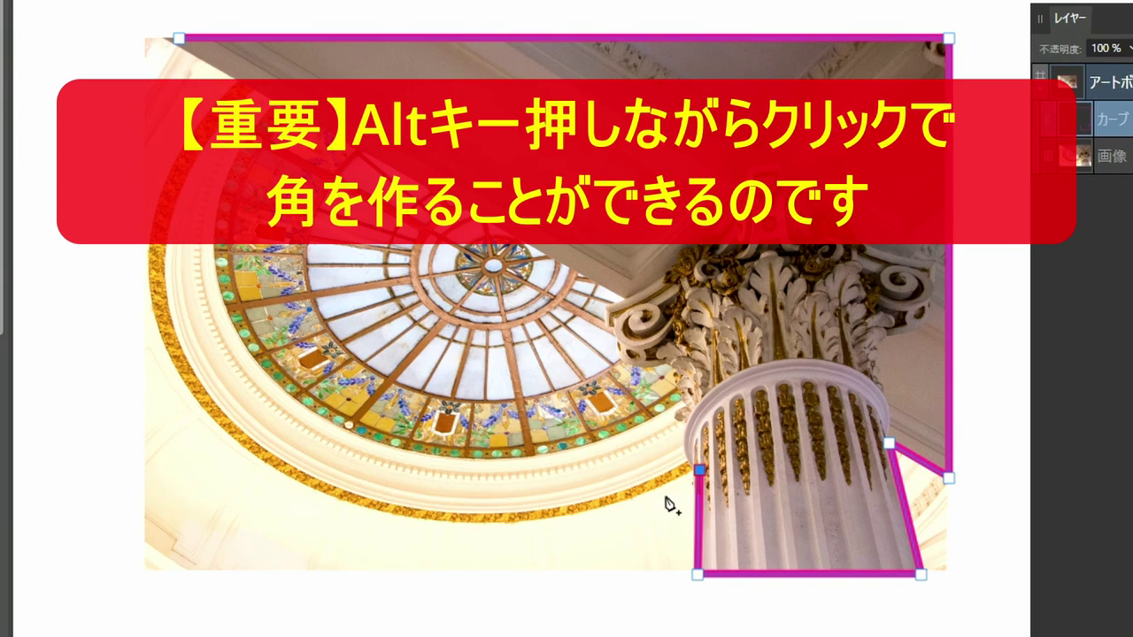
Drag curved pen nodes along the dome's gold arc up to its top end, finishing with a sharp corner
{"action": "left_click_drag", "start_coordinate": [606, 511], "coordinate": [576, 522]}
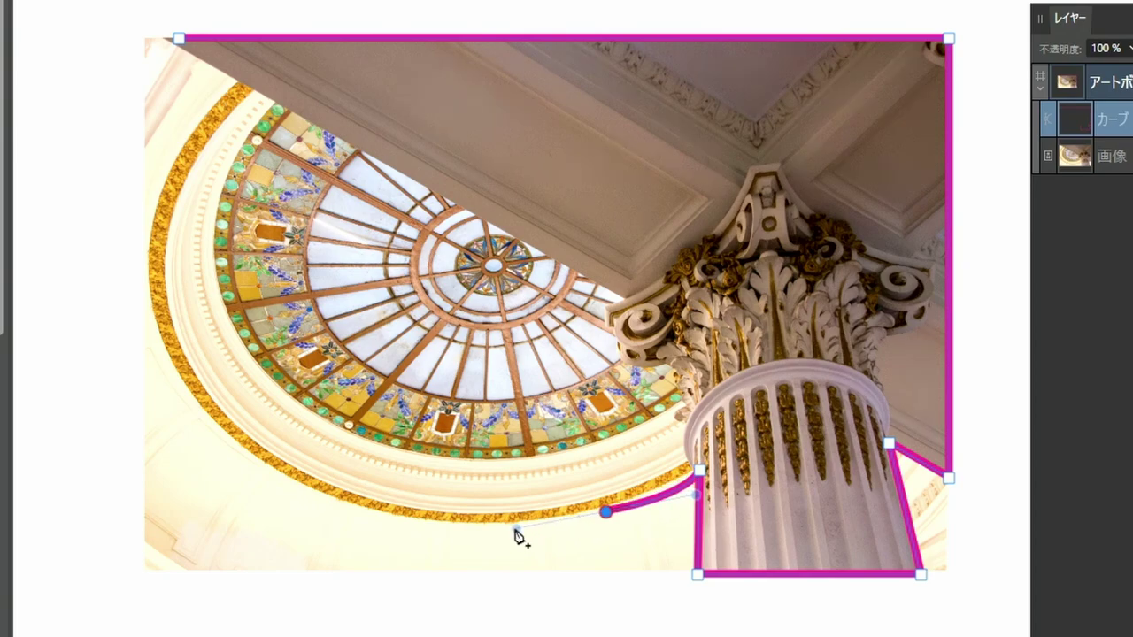
{"action": "left_click_drag", "start_coordinate": [580, 529], "coordinate": [587, 525]}
{"action": "left_click_drag", "start_coordinate": [520, 549], "coordinate": [540, 538]}
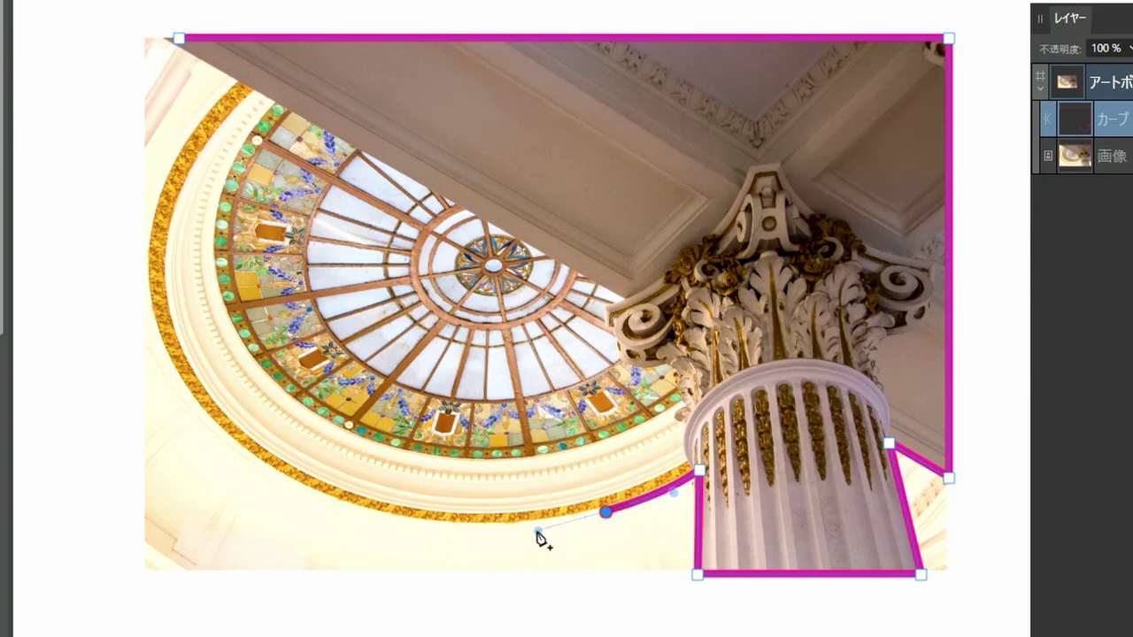
{"action": "left_click", "coordinate": [366, 513]}
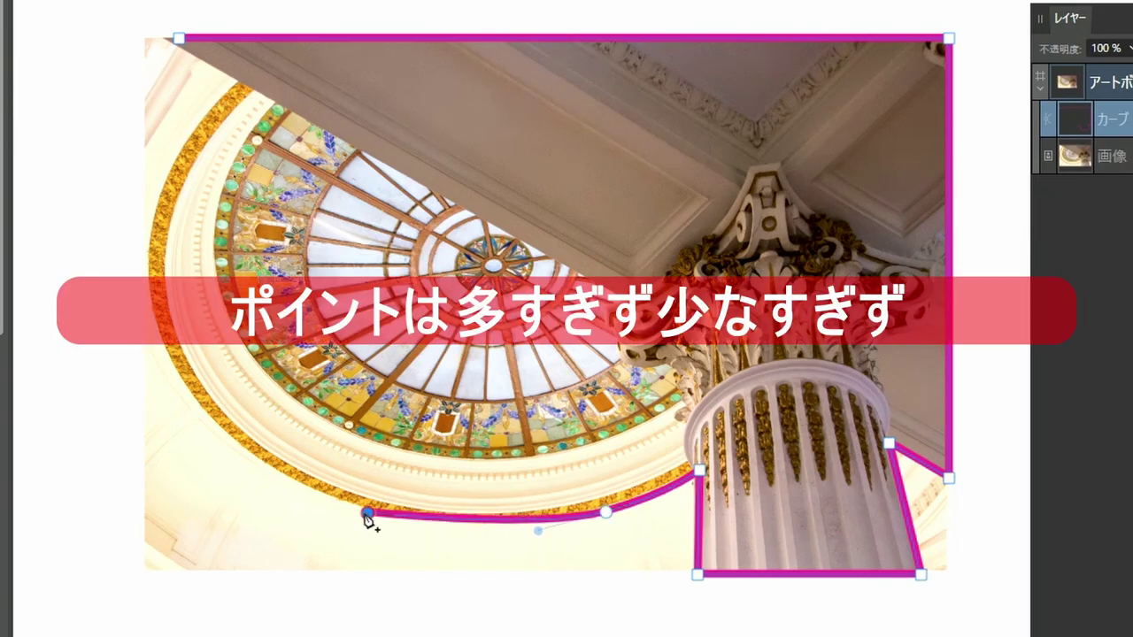
{"action": "left_click_drag", "start_coordinate": [354, 512], "coordinate": [298, 503]}
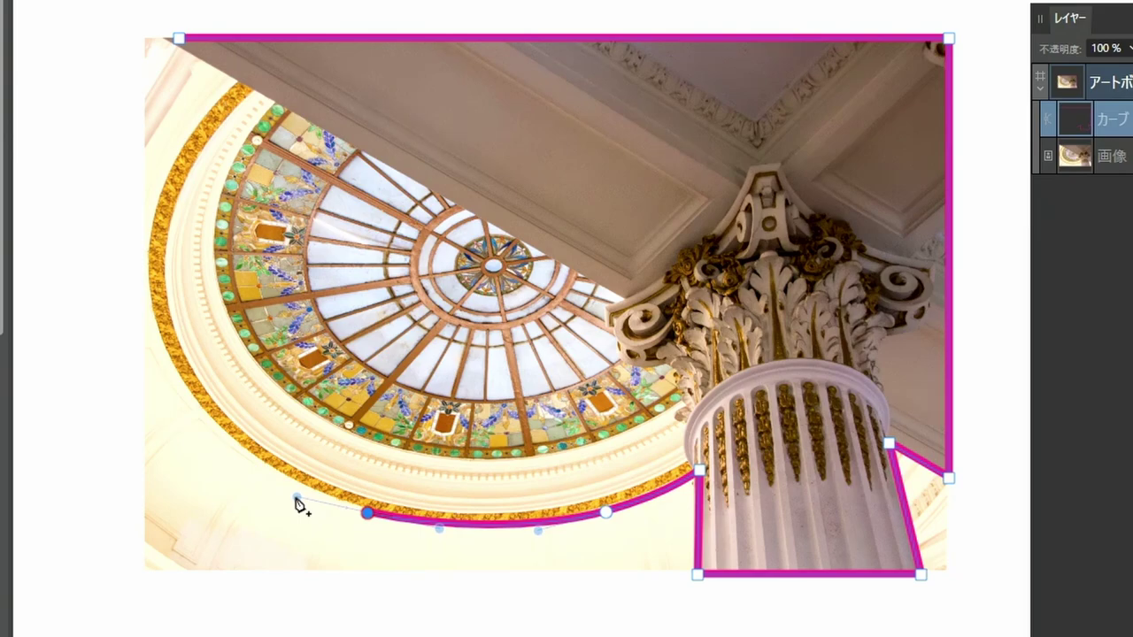
{"action": "left_click_drag", "start_coordinate": [201, 408], "coordinate": [175, 377]}
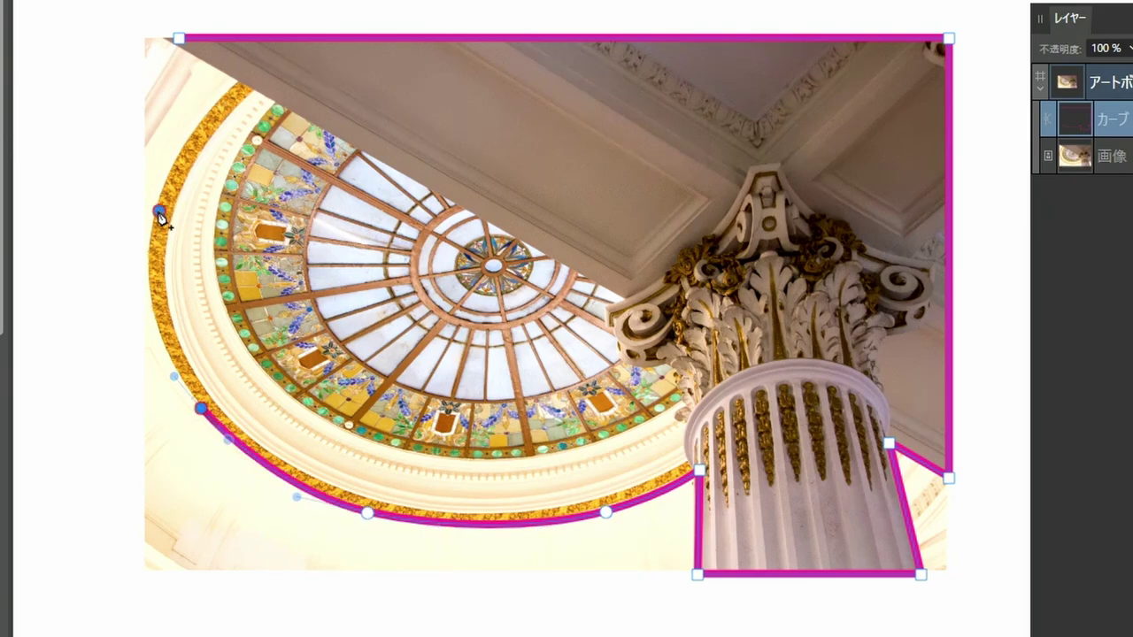
{"action": "mouse_move", "coordinate": [159, 211]}
{"action": "left_mouse_down"}
{"action": "mouse_move", "coordinate": [188, 161]}
{"action": "mouse_move", "coordinate": [187, 123]}
{"action": "left_mouse_up"}
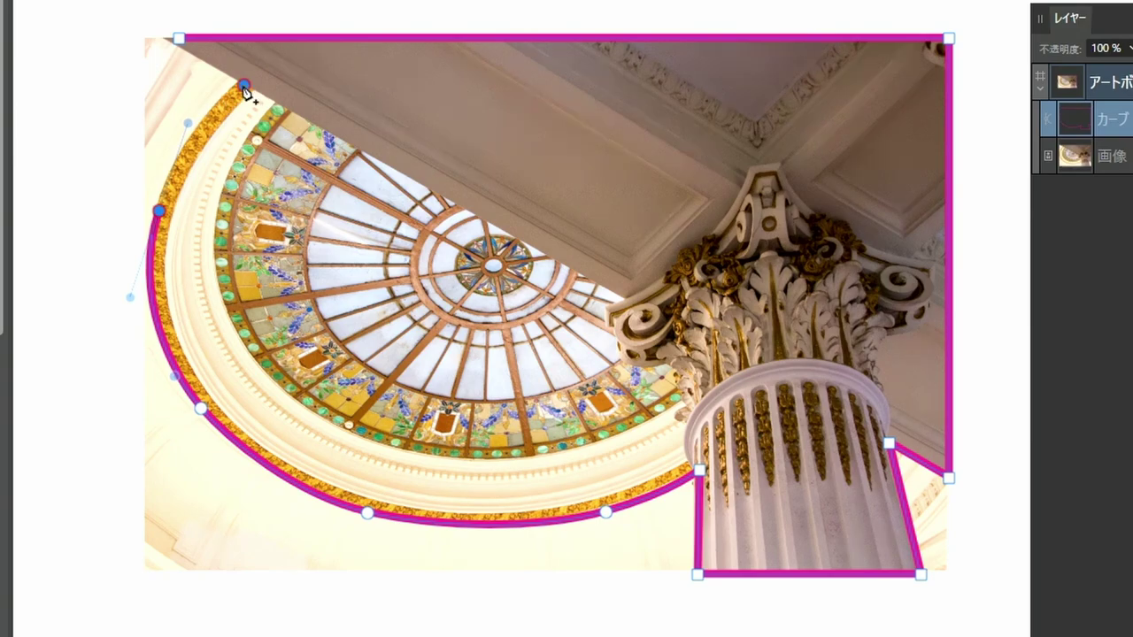
{"action": "mouse_move", "coordinate": [244, 86]}
{"action": "left_mouse_down"}
{"action": "mouse_move", "coordinate": [252, 73]}
{"action": "mouse_move", "coordinate": [260, 84]}
{"action": "mouse_move", "coordinate": [260, 65]}
{"action": "left_mouse_up"}
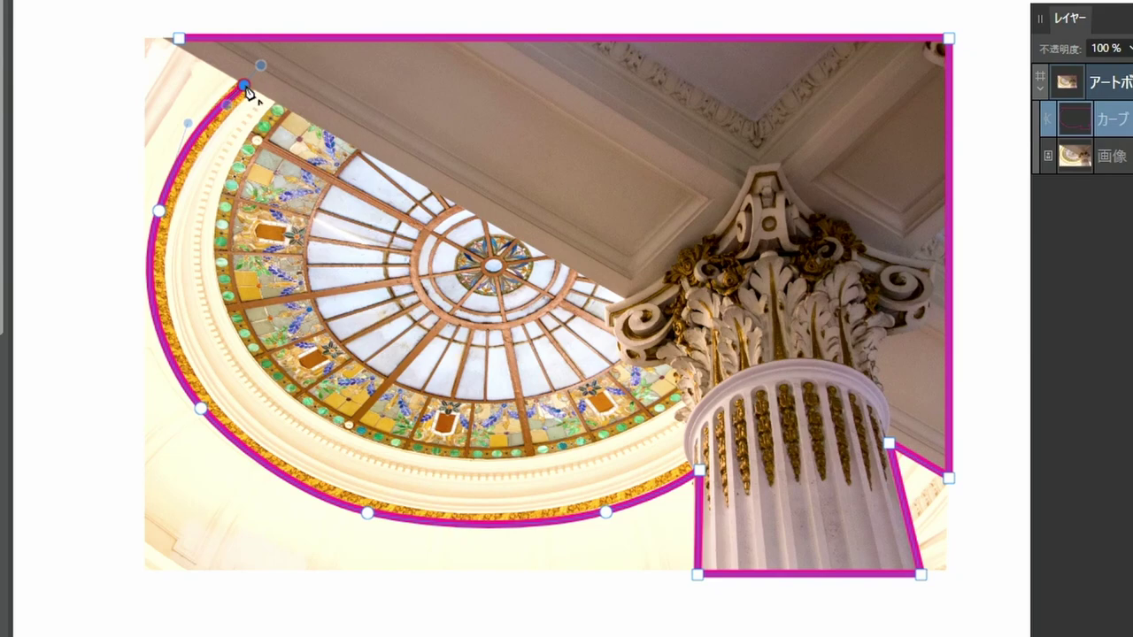
{"action": "left_click", "coordinate": [244, 86]}
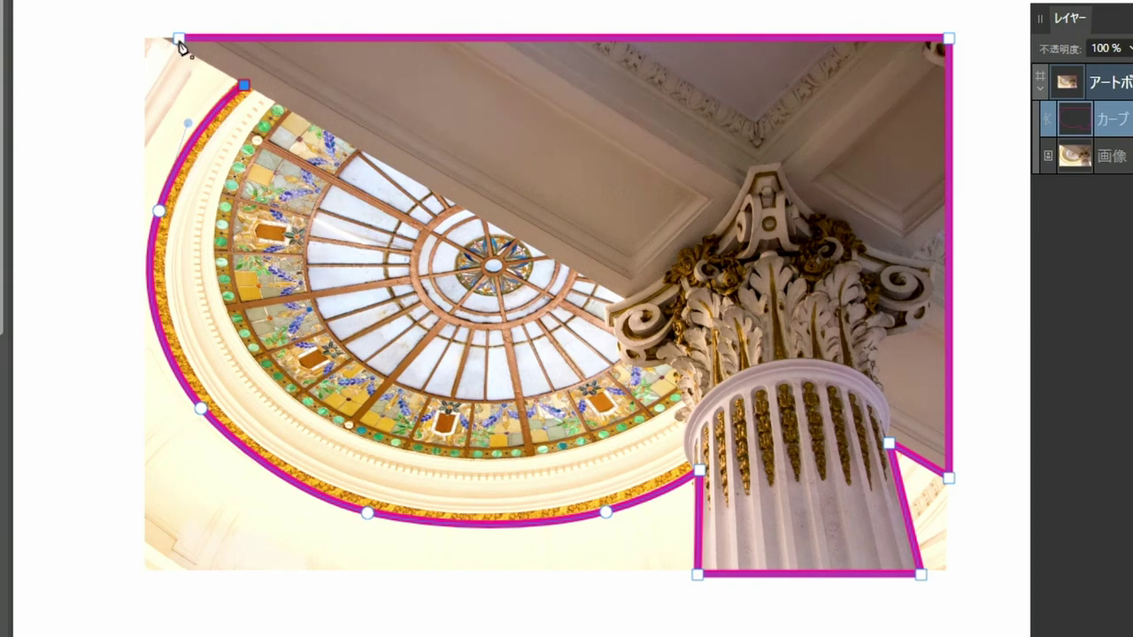
Close the path at the top-left corner and clip the dome photo inside the curve
{"action": "left_click", "coordinate": [179, 39]}
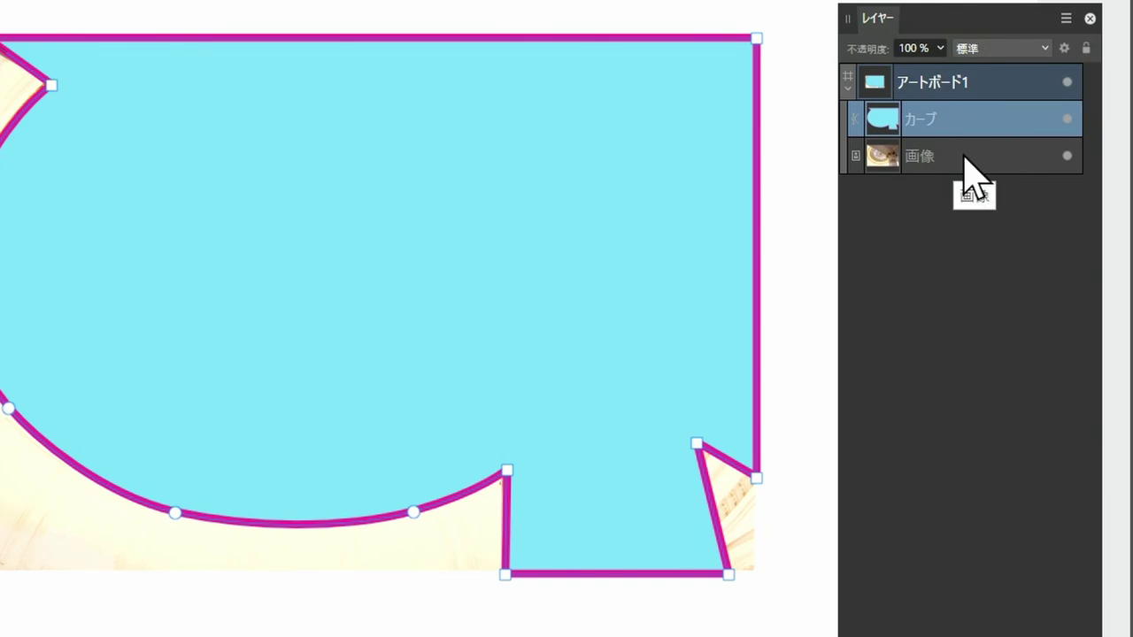
{"action": "left_click_drag", "start_coordinate": [965, 159], "coordinate": [964, 120]}
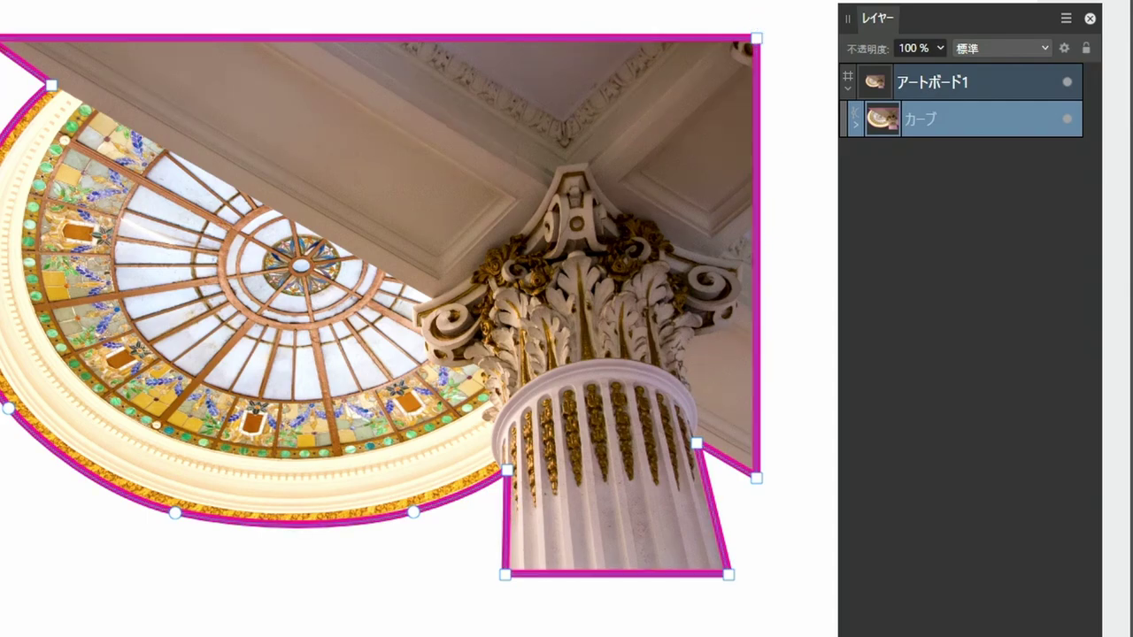
{"action": "key", "text": "v"}
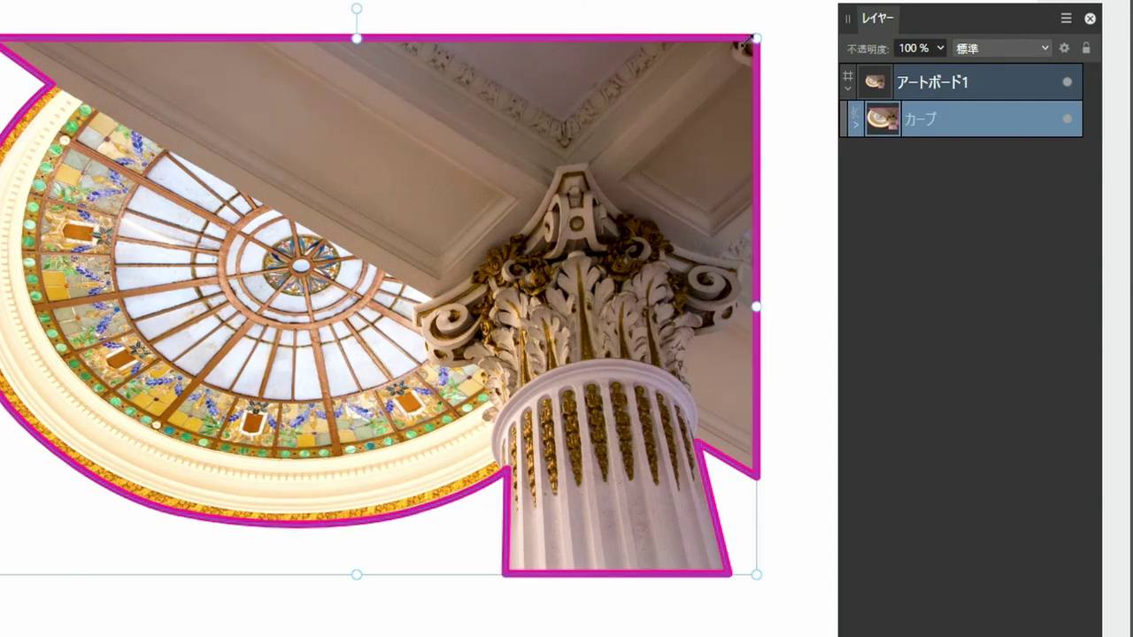
Shrink and reposition the clipped photo, then draw a cyan rectangle with a magenta border
{"action": "left_click_drag", "start_coordinate": [755, 39], "coordinate": [430, 256]}
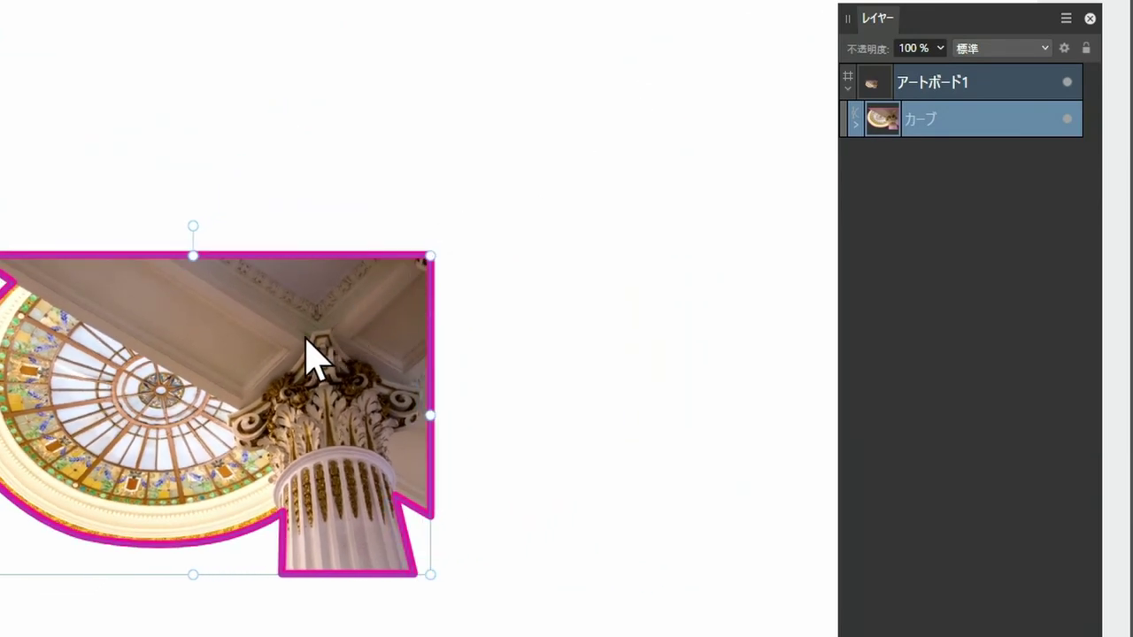
{"action": "mouse_move", "coordinate": [310, 354]}
{"action": "left_mouse_down"}
{"action": "mouse_move", "coordinate": [555, 173]}
{"action": "mouse_move", "coordinate": [417, 179]}
{"action": "left_mouse_up"}
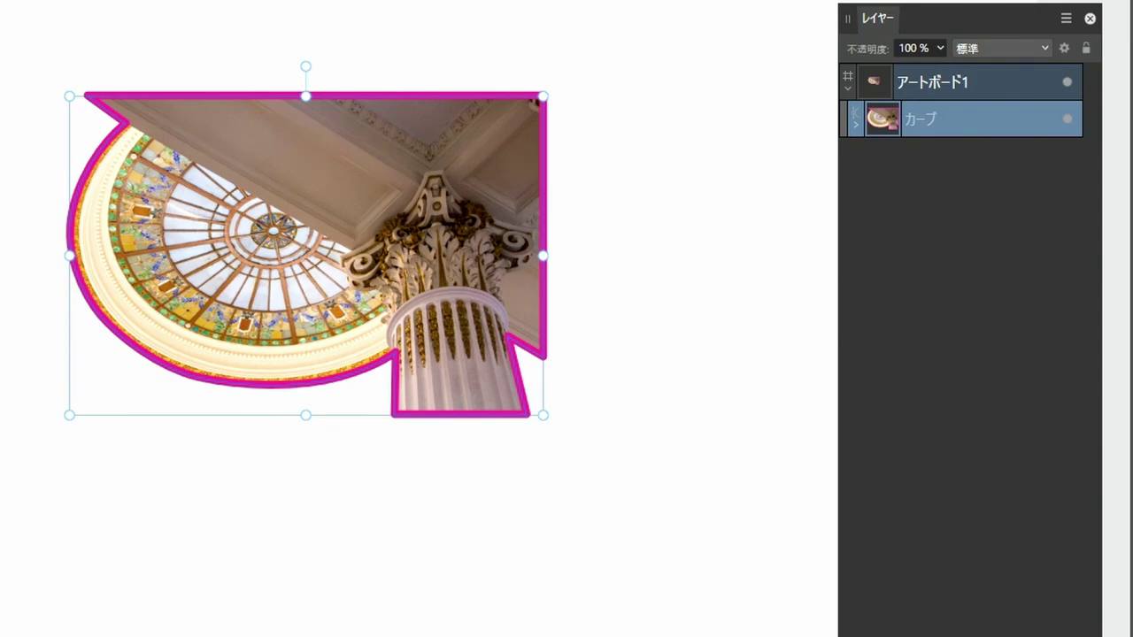
{"action": "left_click_drag", "start_coordinate": [34, 65], "coordinate": [653, 503]}
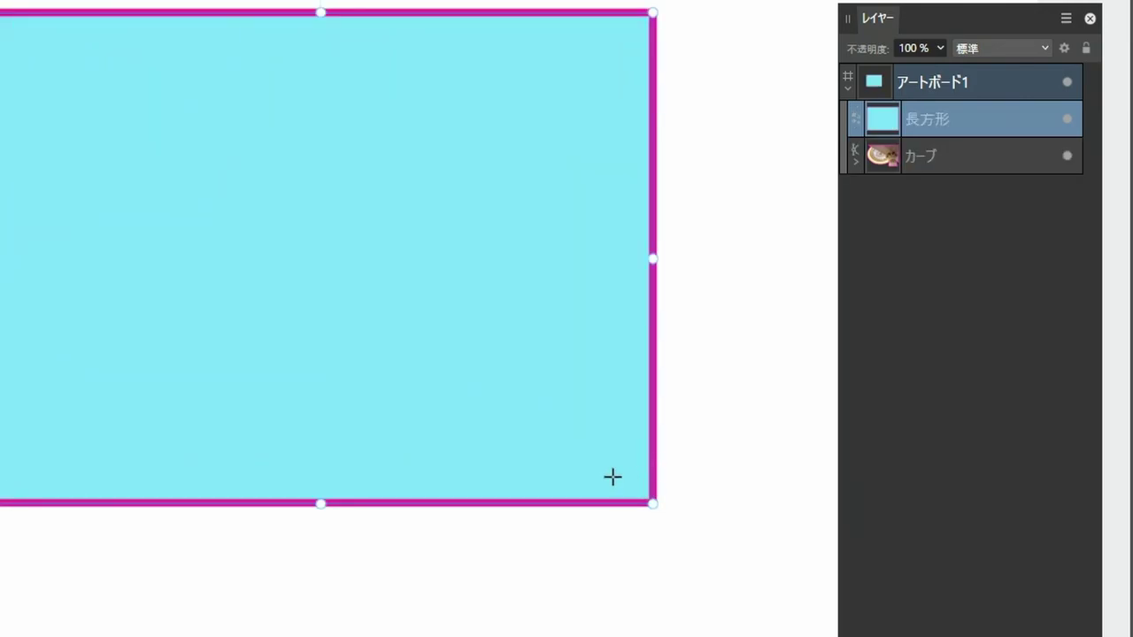
Send the rectangle behind the clipped photo and set the curve's stroke width to 0 pt
{"action": "key", "text": "ctrl+shift+bracketleft"}
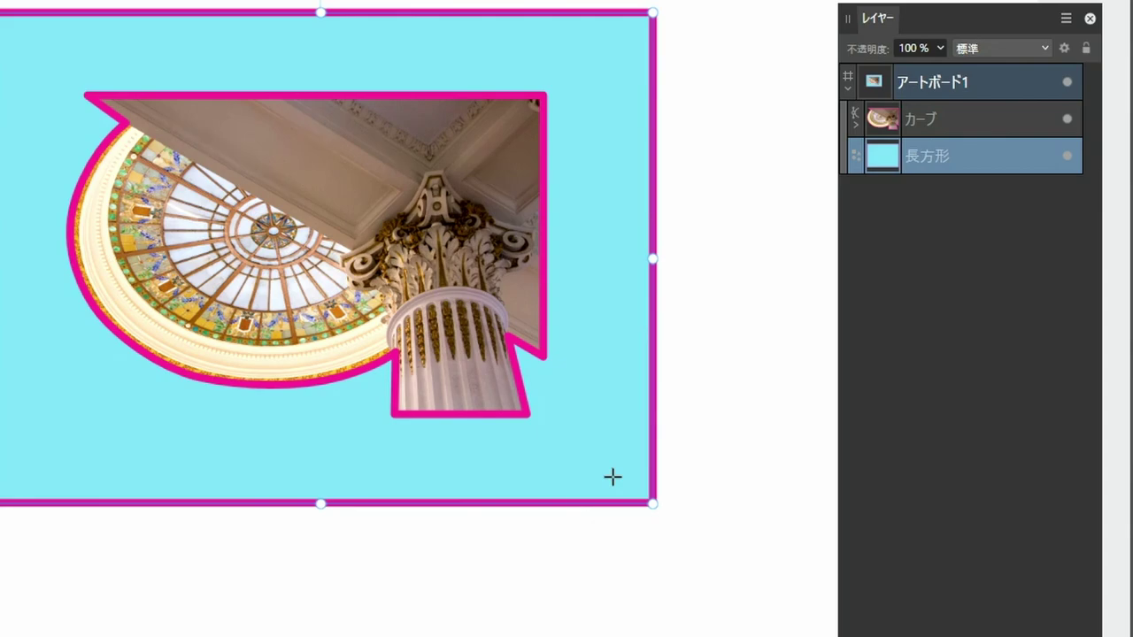
{"action": "left_click", "coordinate": [336, 197]}
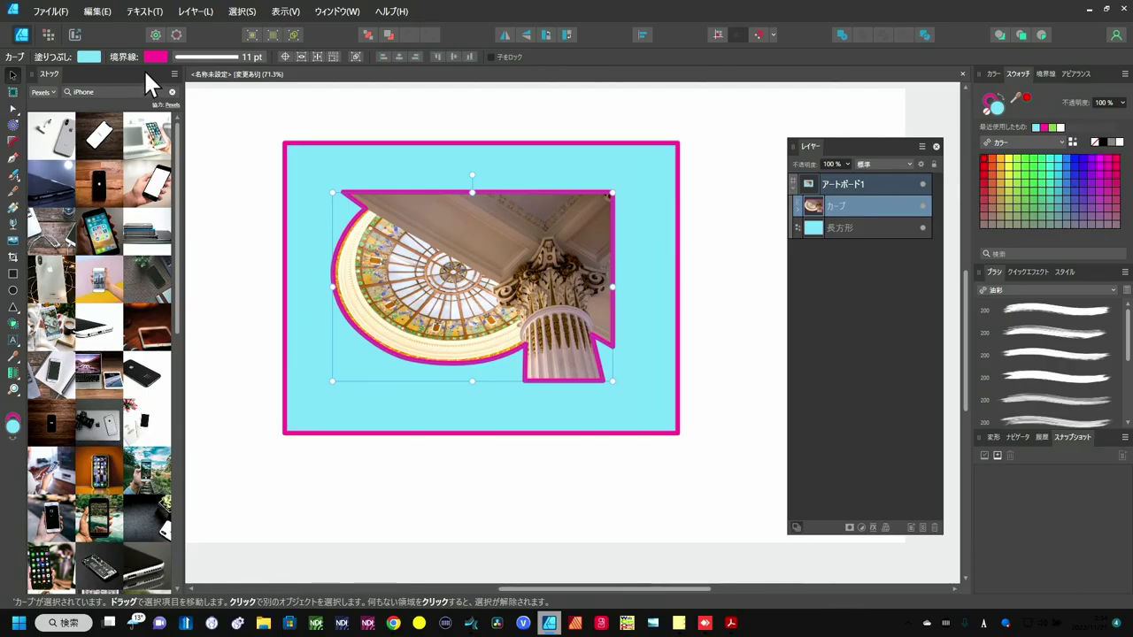
{"action": "left_click", "coordinate": [153, 55]}
{"action": "left_click", "coordinate": [152, 55]}
{"action": "left_click", "coordinate": [250, 57]}
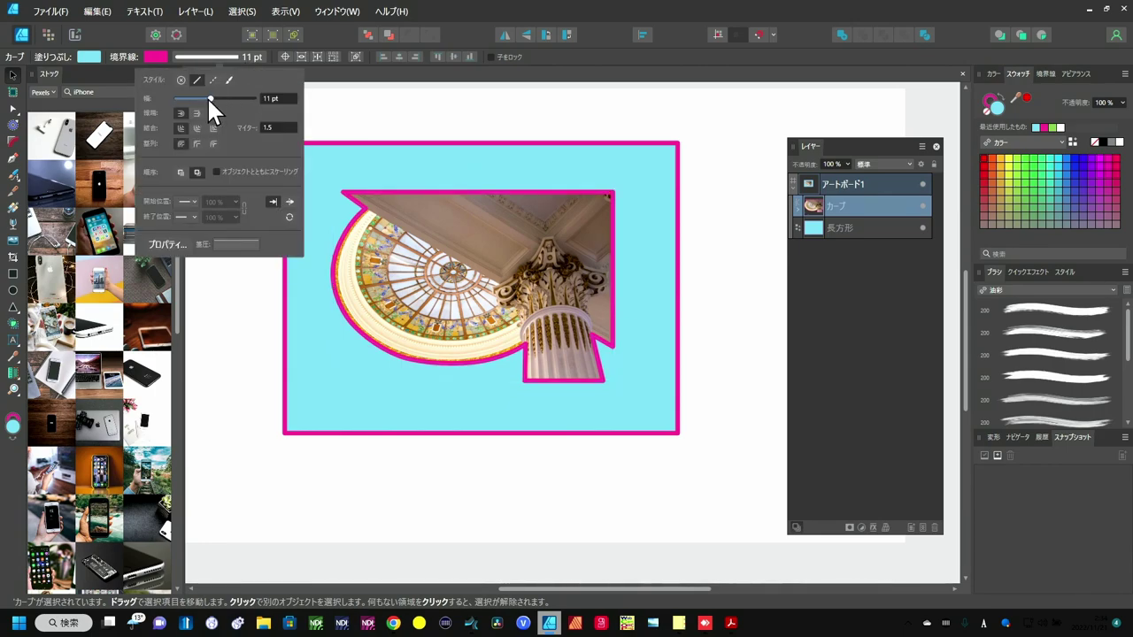
{"action": "left_click_drag", "start_coordinate": [210, 99], "coordinate": [147, 111]}
{"action": "key", "text": "Escape"}
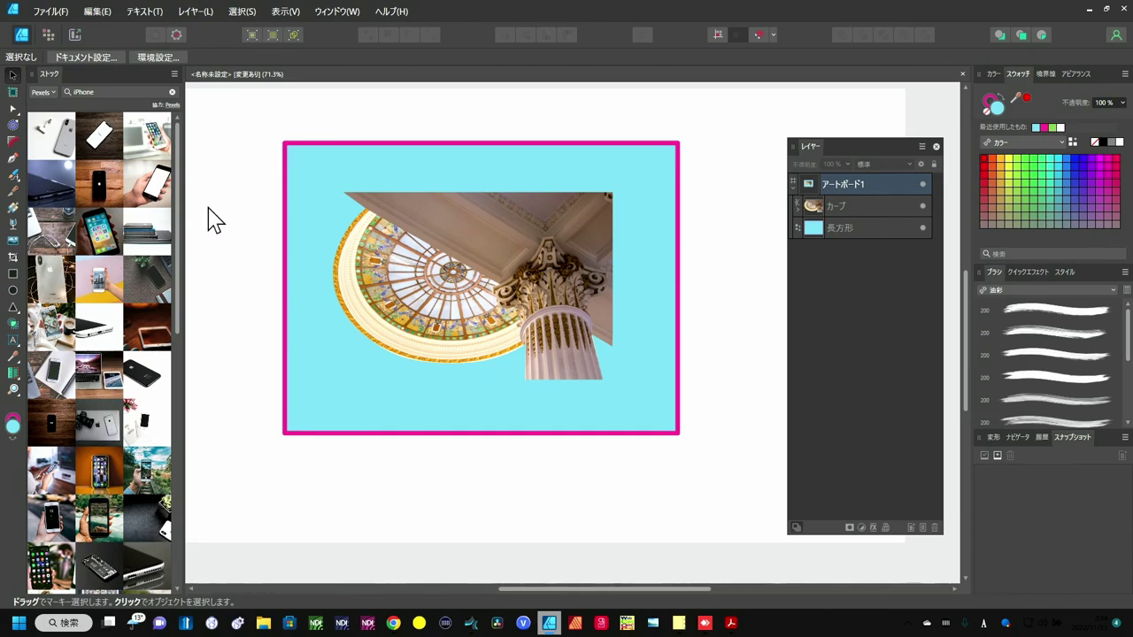
Zoom in and, with the Node tool, pull the lower edge's middle node and handle toward the gold rim
{"action": "scroll", "coordinate": [536, 372], "scroll_direction": "up", "scroll_amount": 2}
{"action": "scroll", "coordinate": [496, 367], "scroll_direction": "up", "scroll_amount": 5}
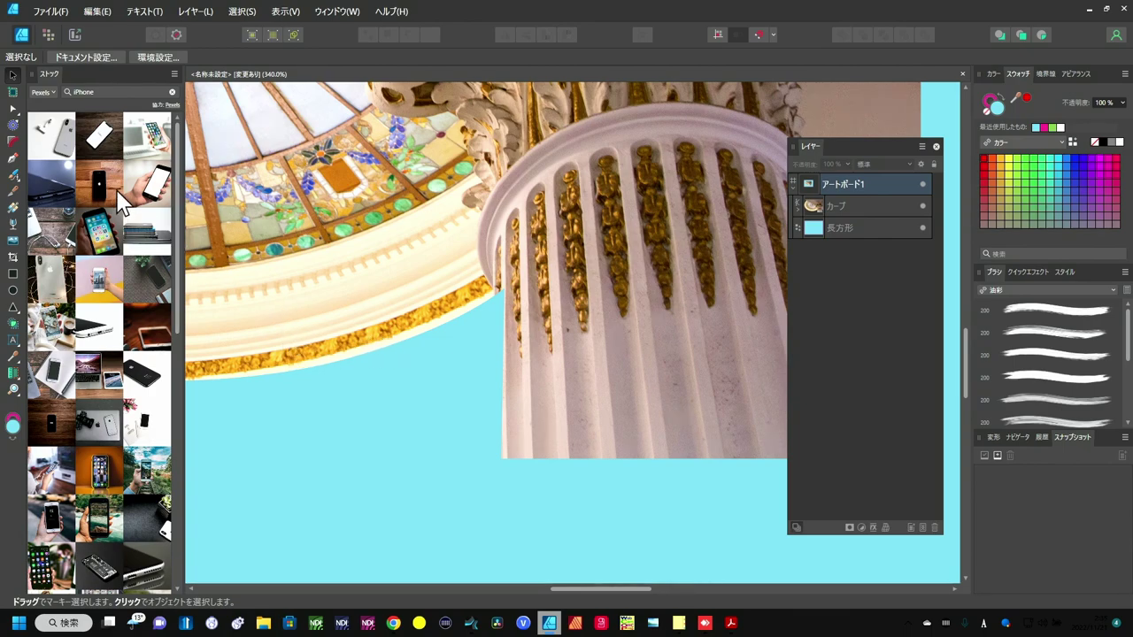
{"action": "left_click", "coordinate": [12, 108]}
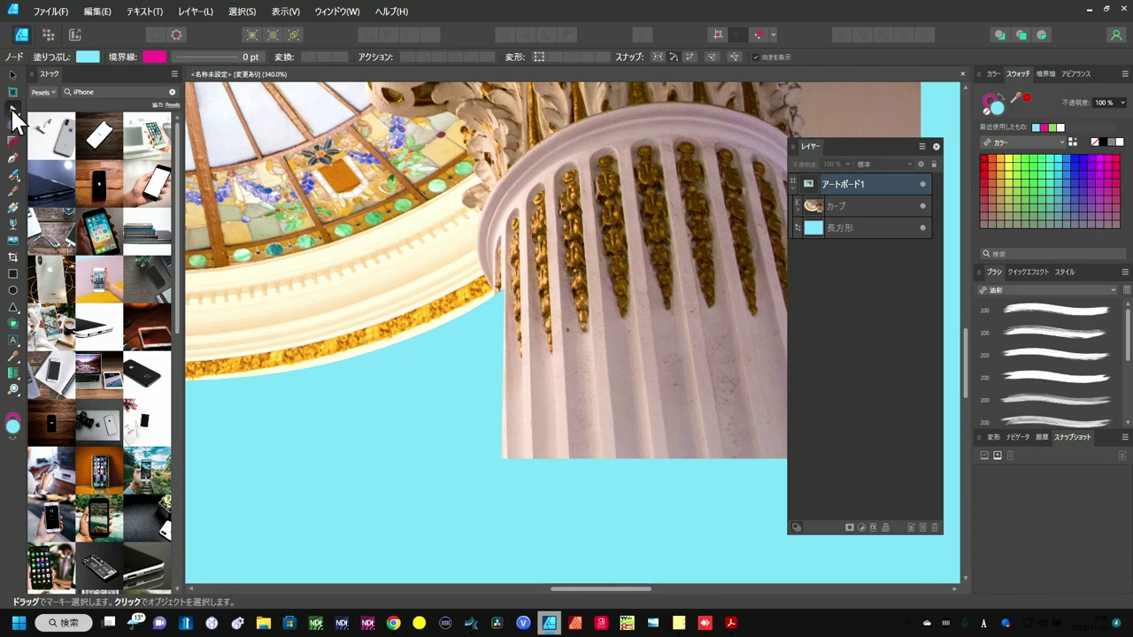
{"action": "left_click", "coordinate": [440, 329]}
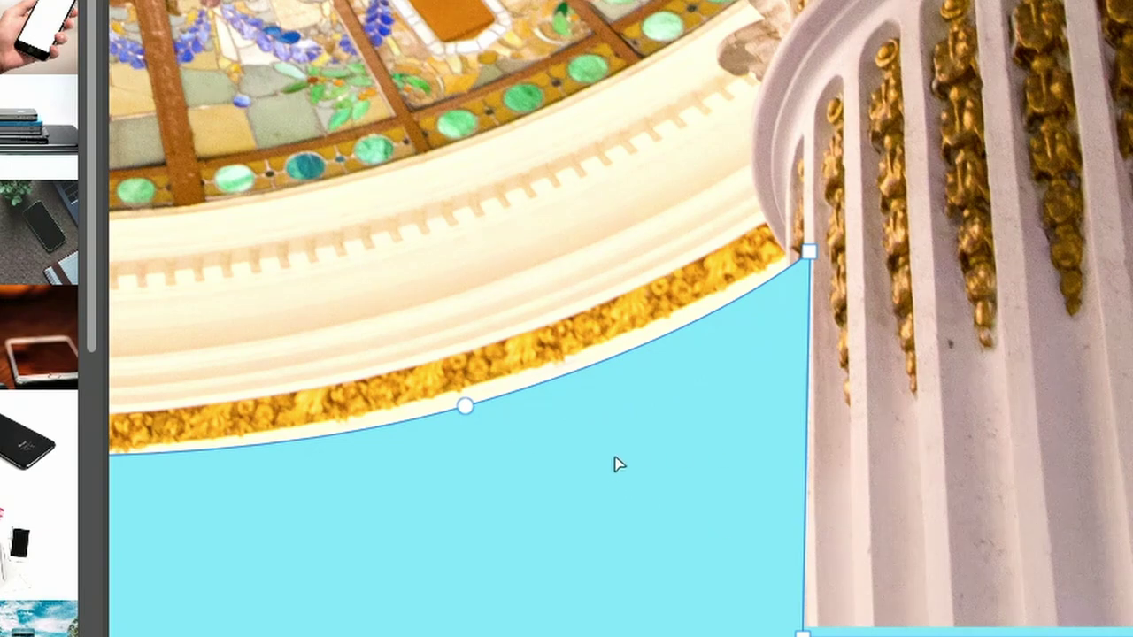
{"action": "left_click", "coordinate": [464, 407]}
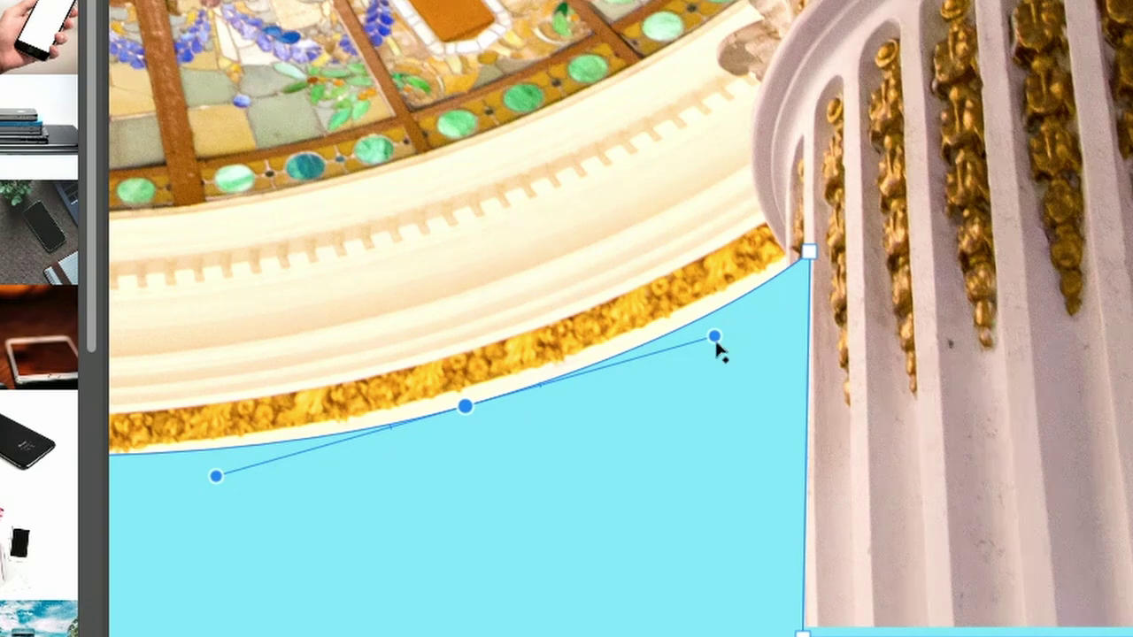
{"action": "mouse_move", "coordinate": [715, 338]}
{"action": "left_mouse_down"}
{"action": "mouse_move", "coordinate": [731, 372]}
{"action": "mouse_move", "coordinate": [735, 320]}
{"action": "left_mouse_up"}
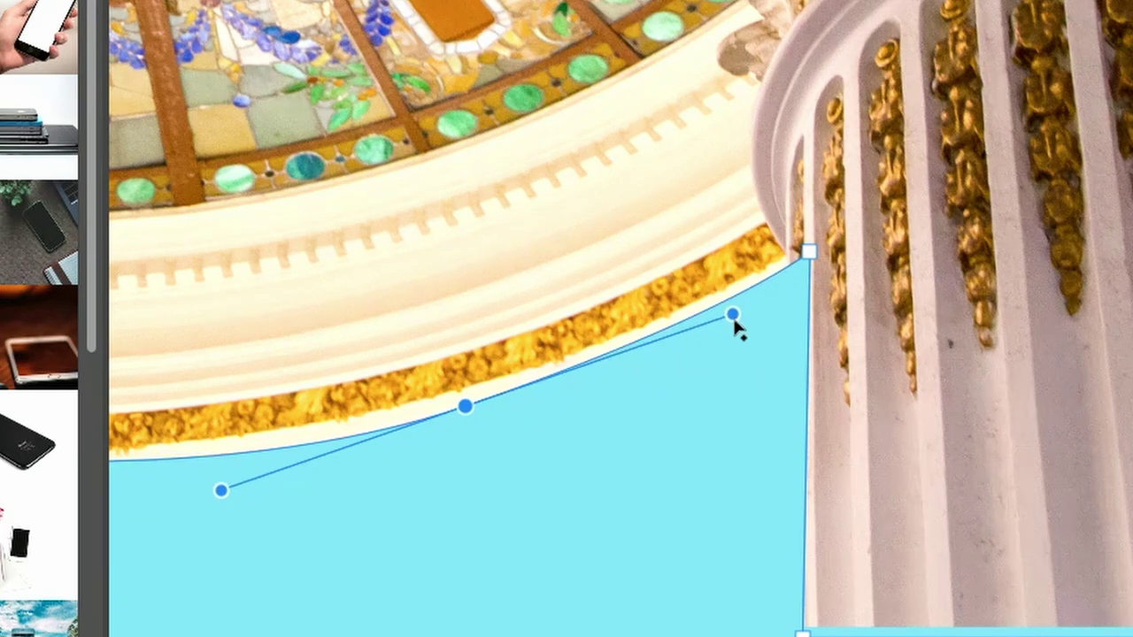
{"action": "left_click", "coordinate": [468, 424]}
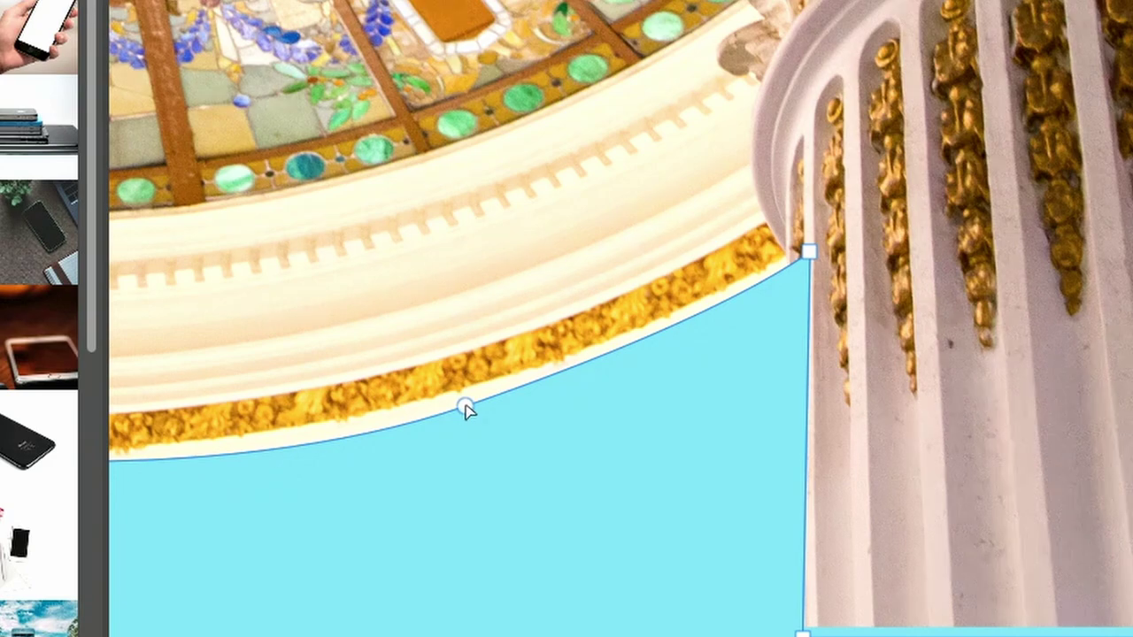
{"action": "left_click_drag", "start_coordinate": [467, 409], "coordinate": [461, 398]}
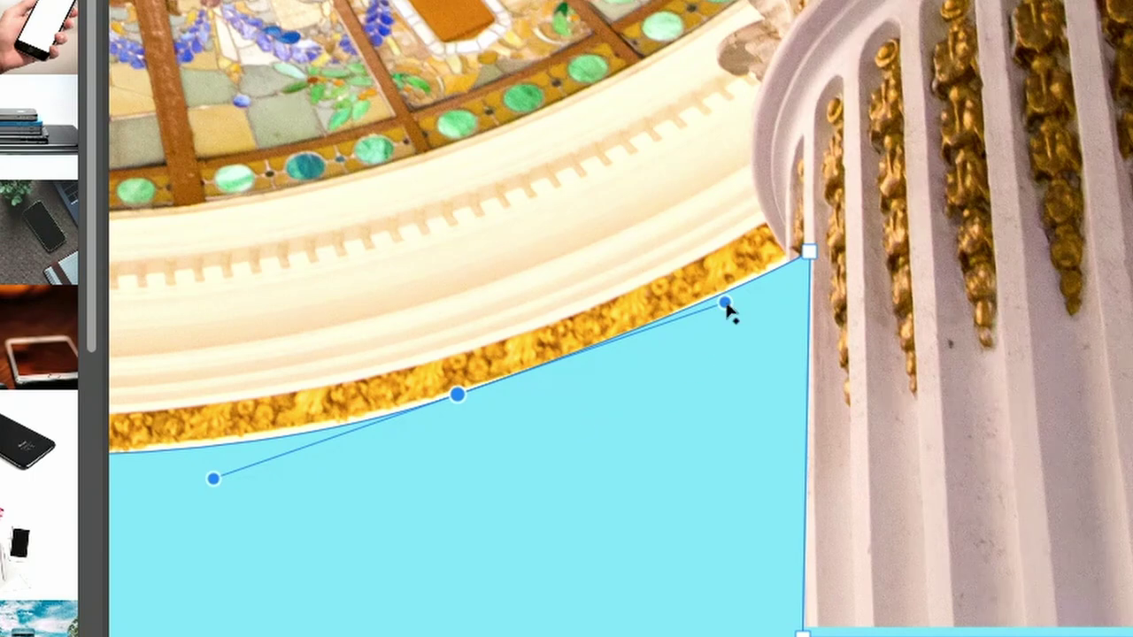
{"action": "left_click_drag", "start_coordinate": [725, 304], "coordinate": [735, 295]}
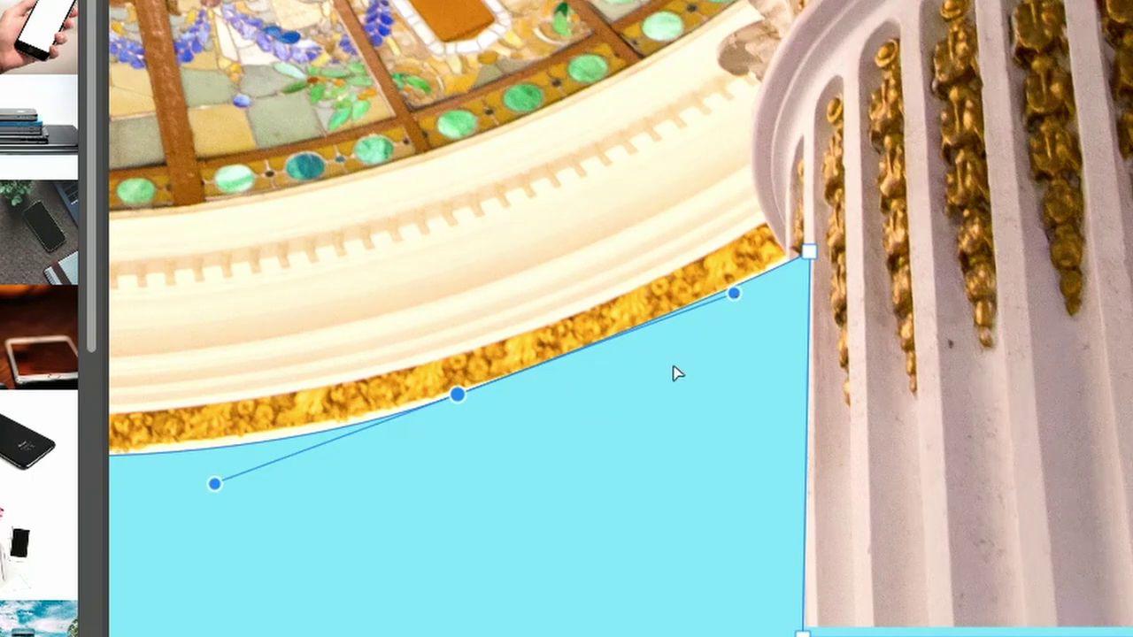
Drag the right-hand nodes and handles so the lower edge hugs the gold rim
{"action": "left_click", "coordinate": [652, 392]}
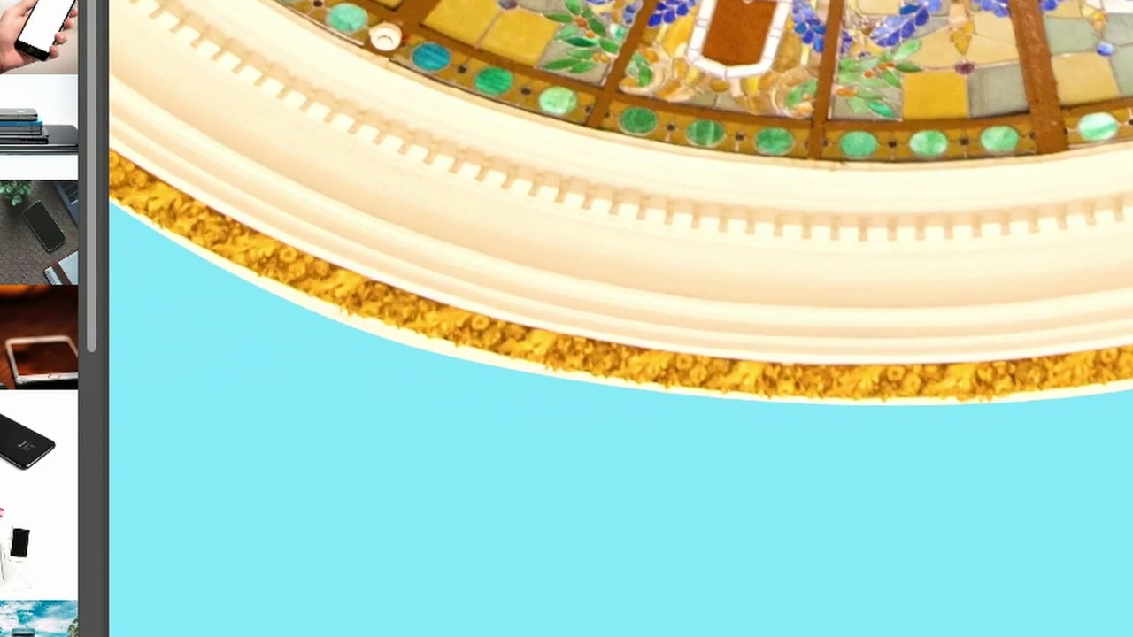
{"action": "mouse_move", "coordinate": [1065, 435]}
{"action": "left_mouse_down"}
{"action": "mouse_move", "coordinate": [872, 503]}
{"action": "mouse_move", "coordinate": [864, 487]}
{"action": "left_mouse_up"}
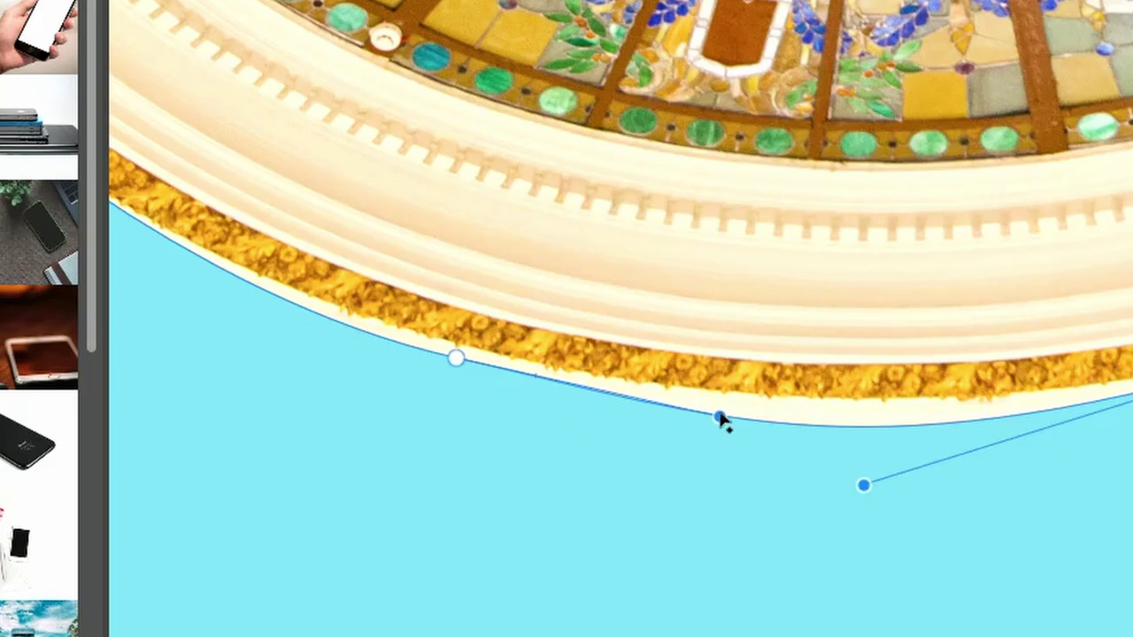
{"action": "left_click_drag", "start_coordinate": [721, 421], "coordinate": [713, 404]}
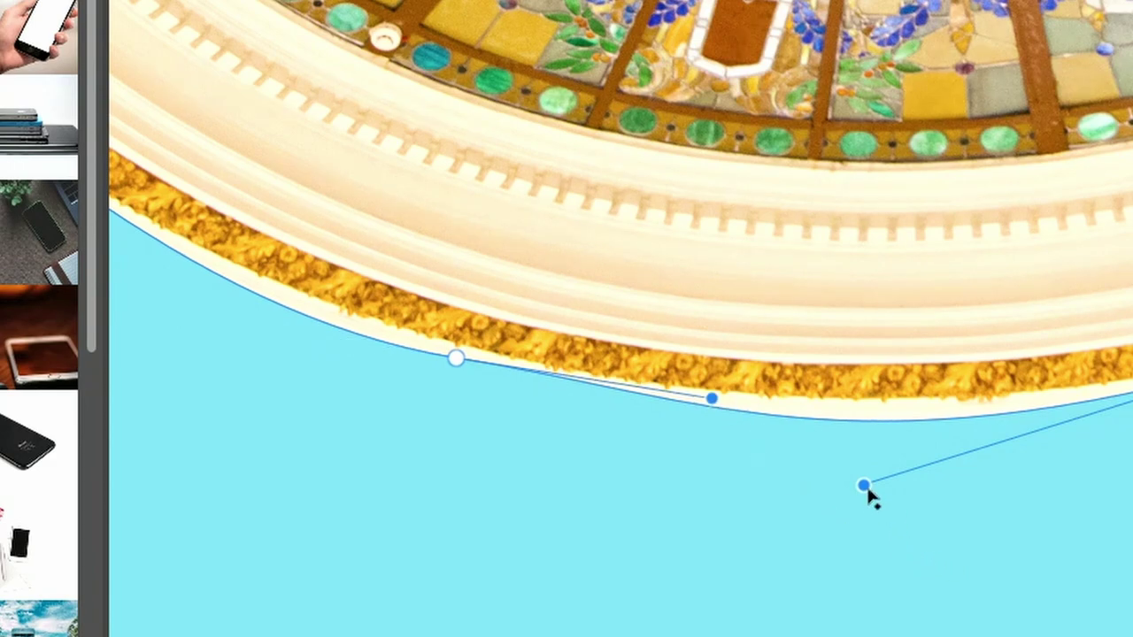
{"action": "left_click_drag", "start_coordinate": [869, 496], "coordinate": [915, 463]}
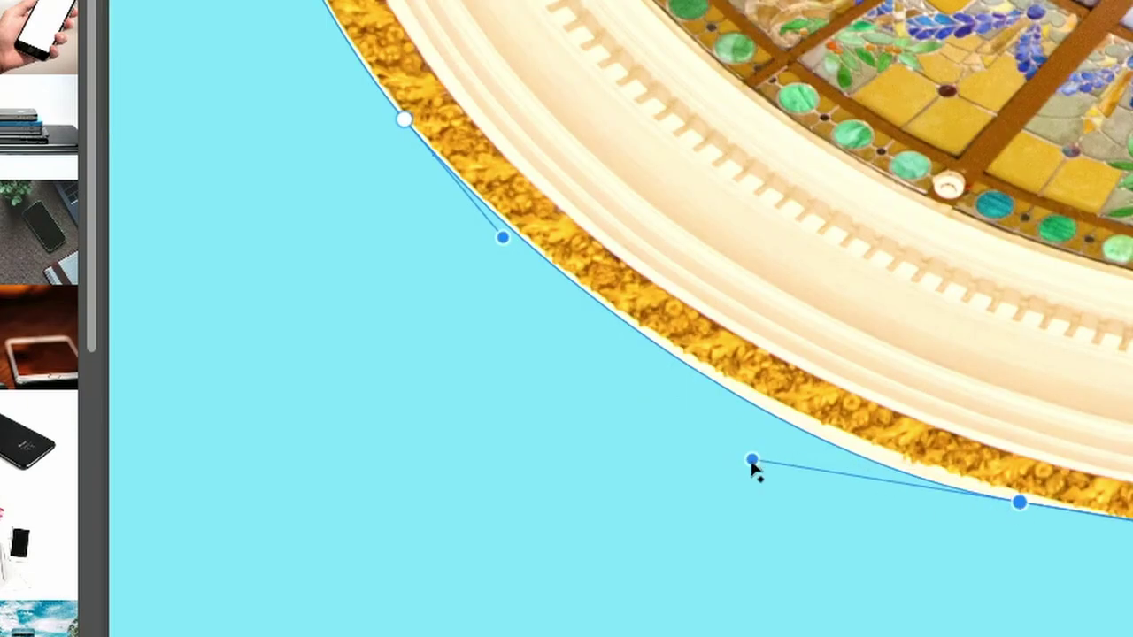
{"action": "left_click_drag", "start_coordinate": [752, 459], "coordinate": [797, 458]}
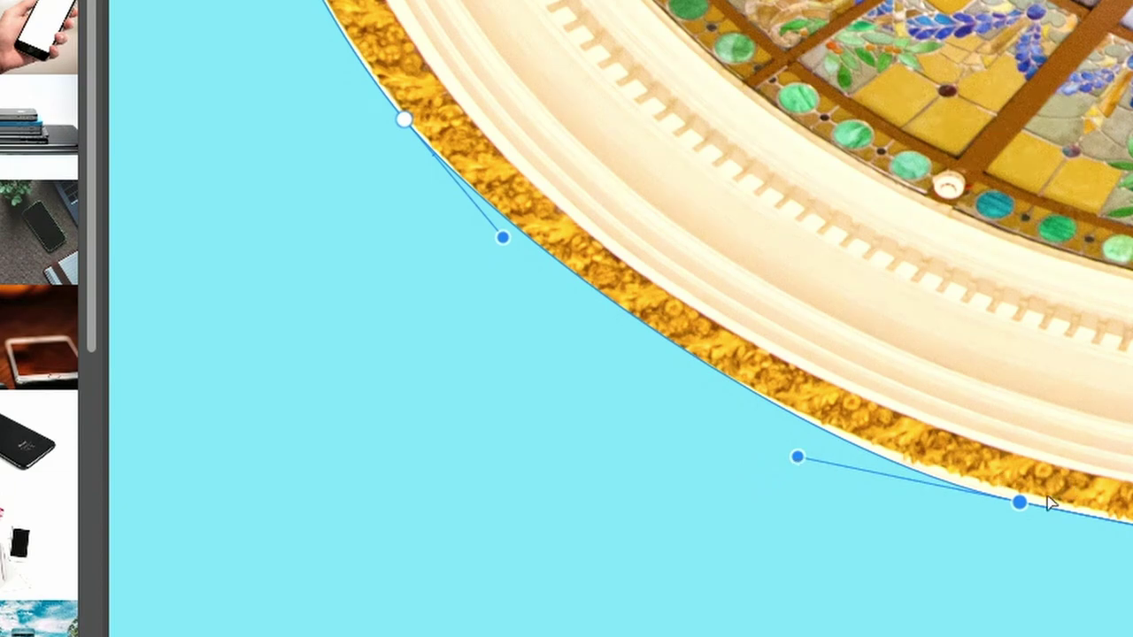
{"action": "left_click_drag", "start_coordinate": [1022, 508], "coordinate": [1022, 503]}
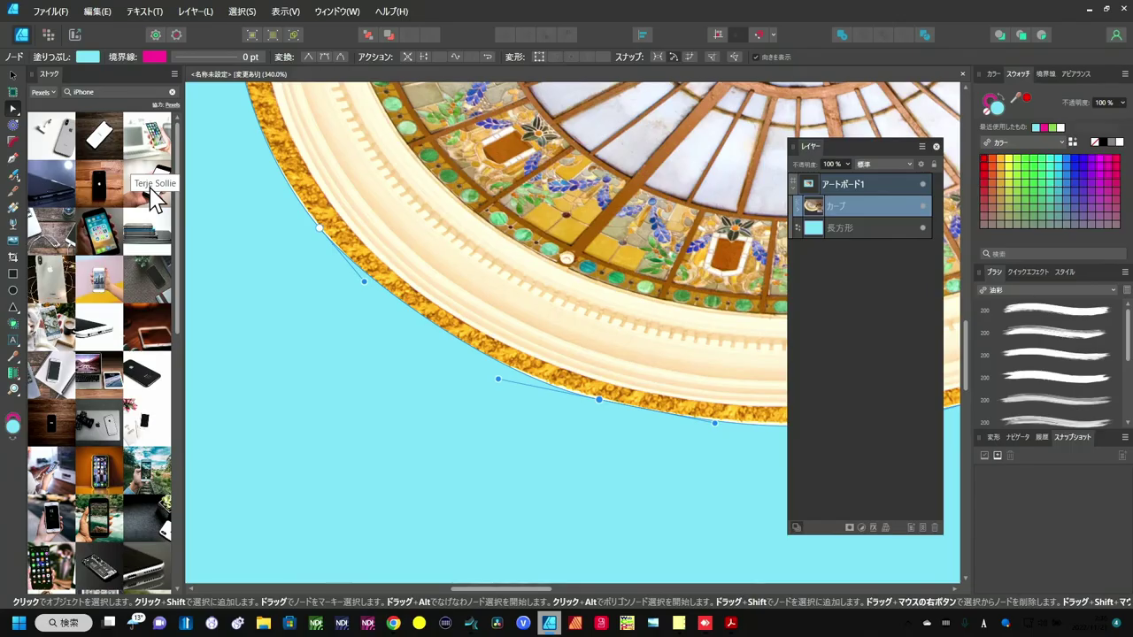
Zoom out until the whole artboard with the clipped photo and cyan rectangle is visible
{"action": "scroll", "coordinate": [612, 281], "scroll_direction": "down", "scroll_amount": 3}
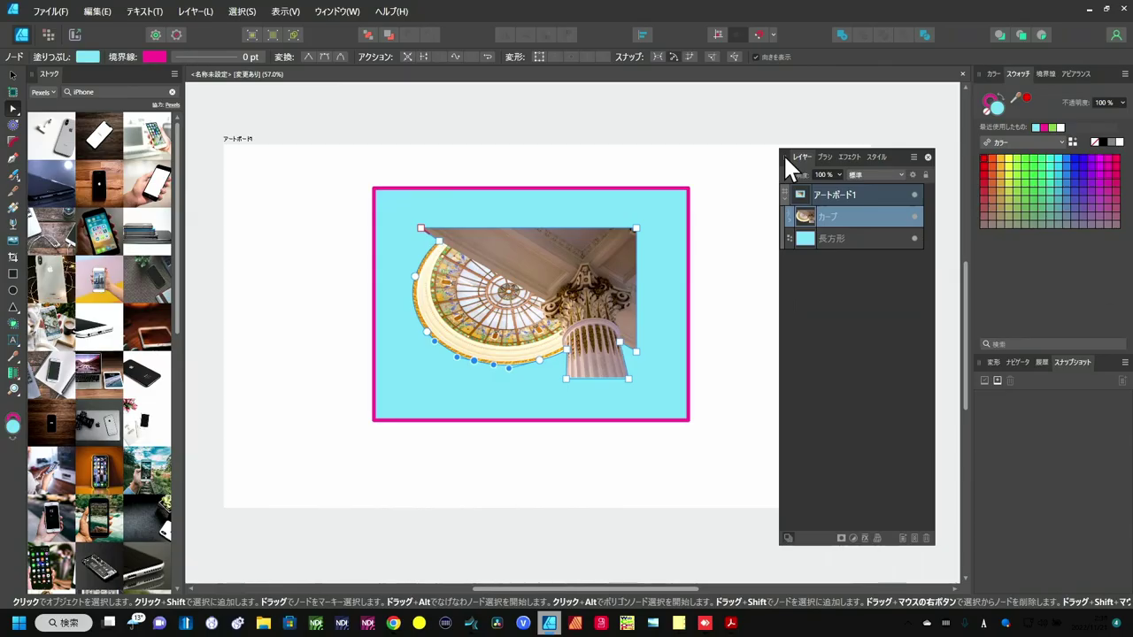
{"action": "mouse_move", "coordinate": [783, 154]}
{"action": "left_mouse_down"}
{"action": "mouse_move", "coordinate": [847, 231]}
{"action": "mouse_move", "coordinate": [999, 270]}
{"action": "mouse_move", "coordinate": [981, 351]}
{"action": "mouse_move", "coordinate": [977, 339]}
{"action": "left_mouse_up"}
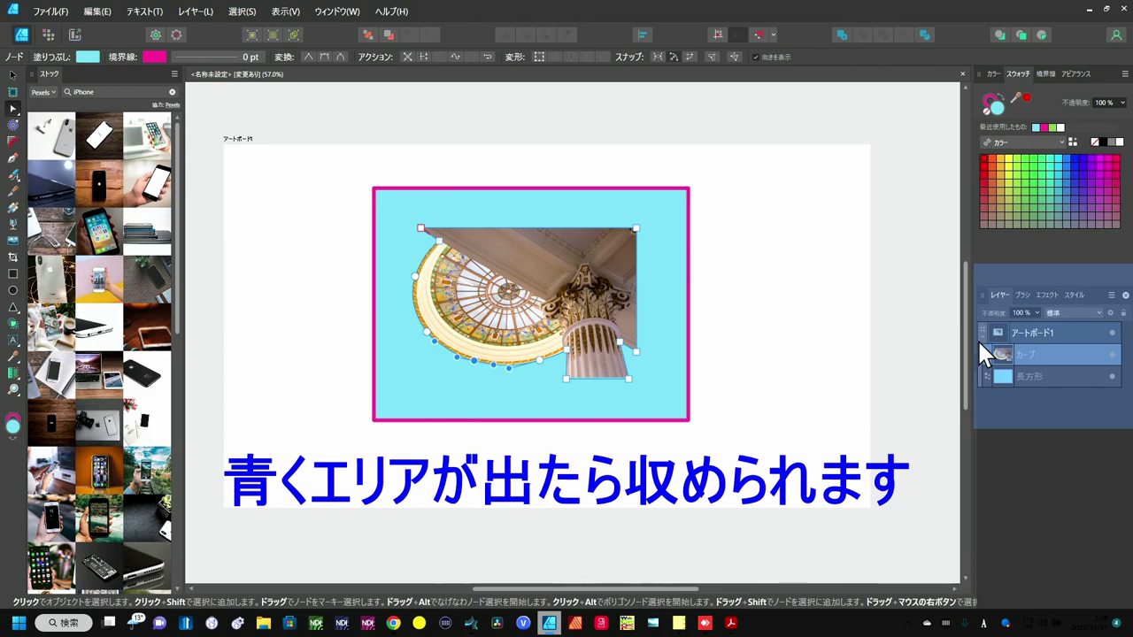
{"action": "left_click_drag", "start_coordinate": [977, 339], "coordinate": [977, 339]}
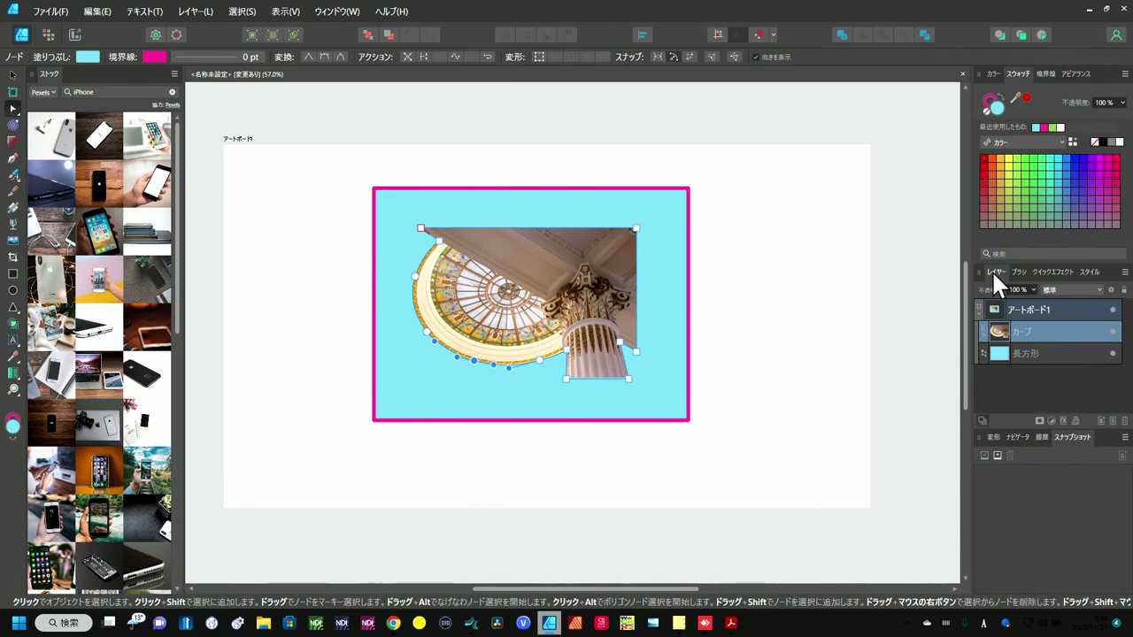
{"action": "left_click_drag", "start_coordinate": [995, 269], "coordinate": [797, 221]}
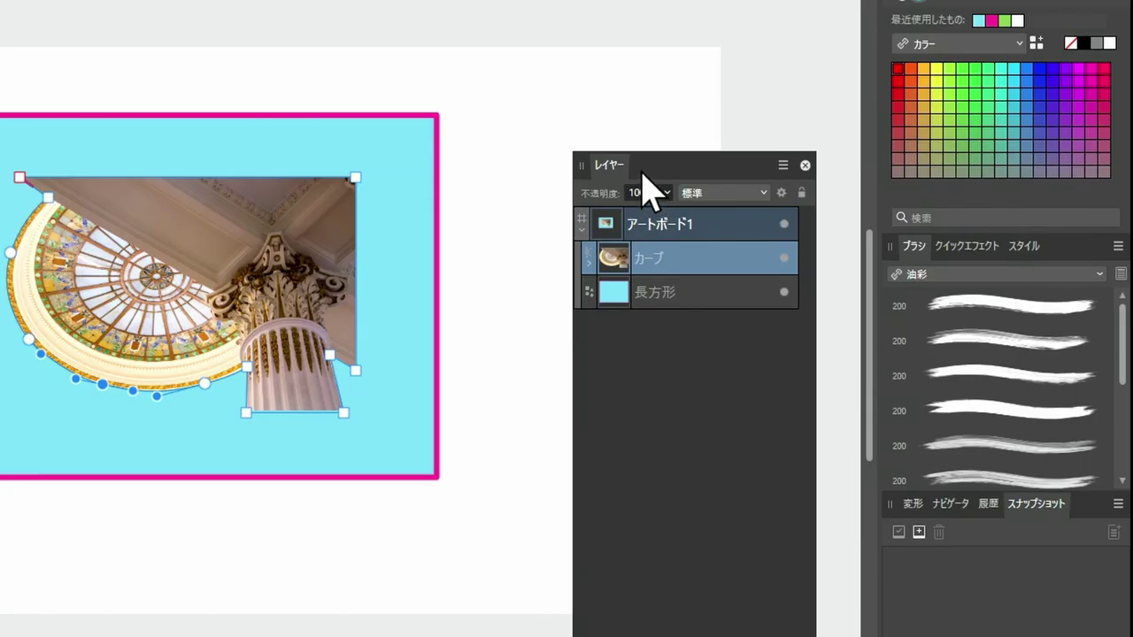
Dock the Layers panel beside Brushes as the first tab, then redock it below Swatches
{"action": "left_click_drag", "start_coordinate": [643, 173], "coordinate": [941, 264]}
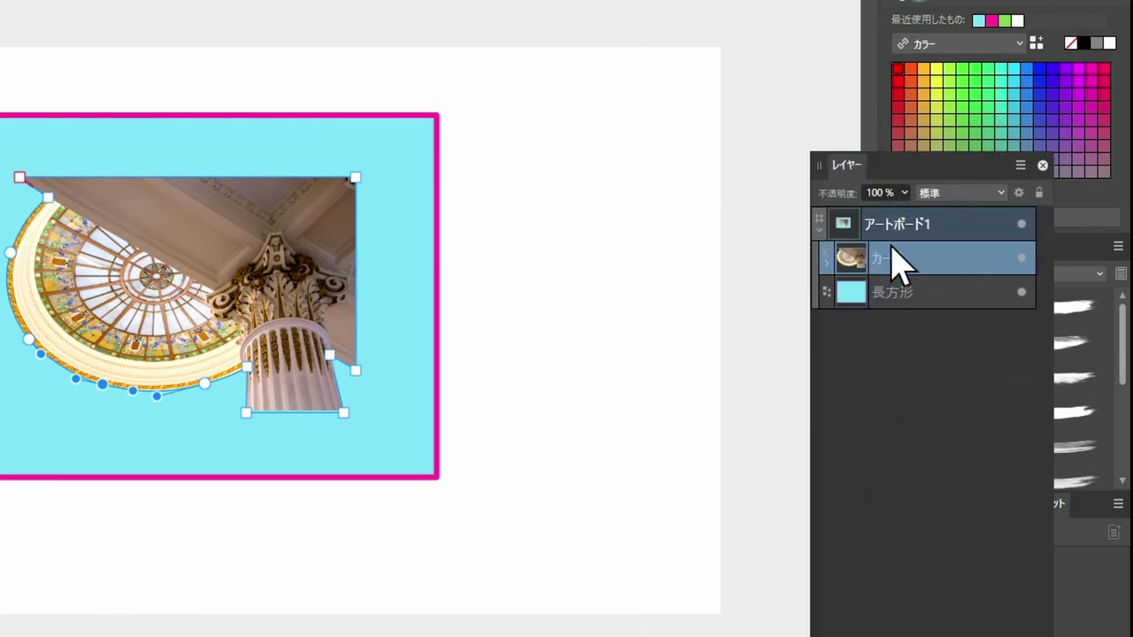
{"action": "left_click_drag", "start_coordinate": [941, 264], "coordinate": [888, 265]}
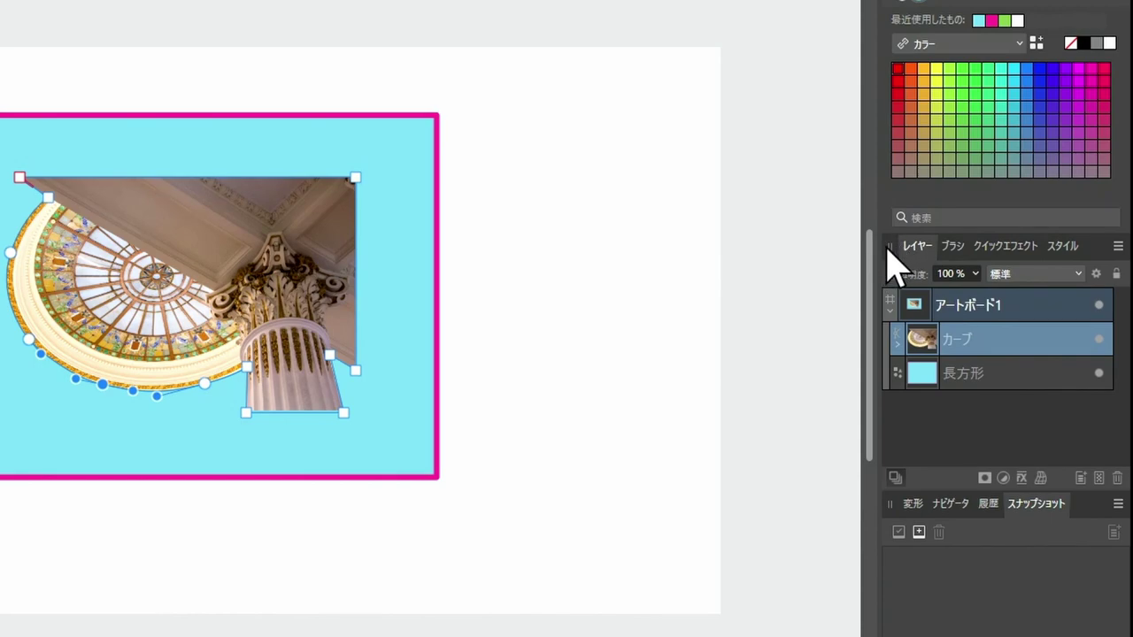
{"action": "mouse_move", "coordinate": [888, 250]}
{"action": "left_mouse_down"}
{"action": "mouse_move", "coordinate": [646, 139]}
{"action": "mouse_move", "coordinate": [602, 71]}
{"action": "mouse_move", "coordinate": [582, 63]}
{"action": "left_mouse_up"}
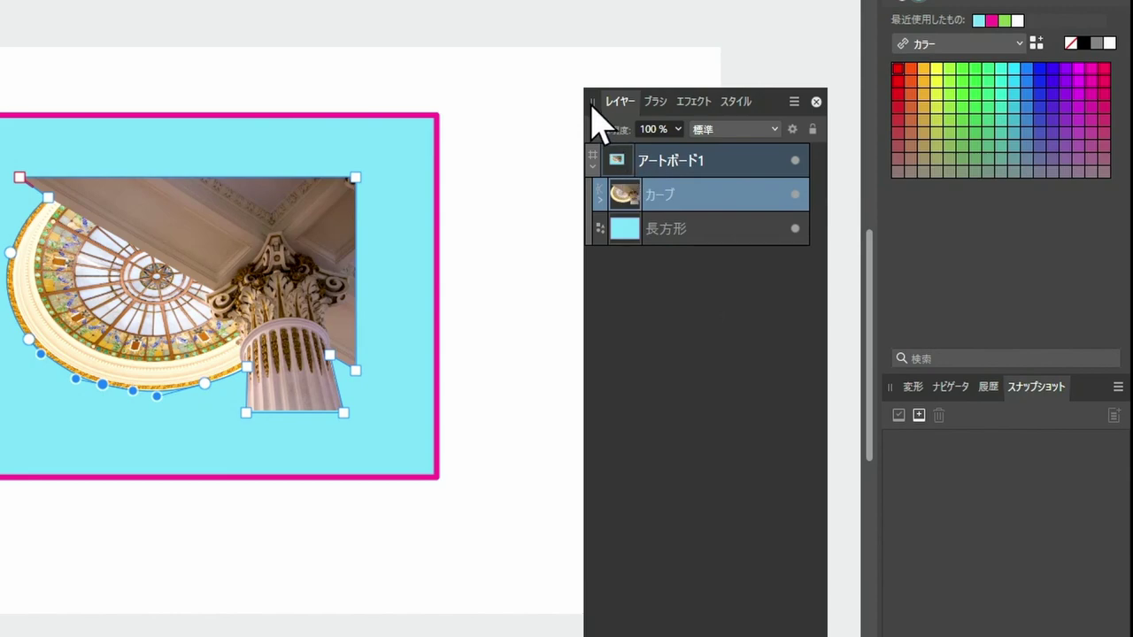
{"action": "mouse_move", "coordinate": [592, 104]}
{"action": "left_mouse_down"}
{"action": "mouse_move", "coordinate": [905, 283]}
{"action": "mouse_move", "coordinate": [929, 235]}
{"action": "mouse_move", "coordinate": [929, 373]}
{"action": "mouse_move", "coordinate": [918, 367]}
{"action": "left_mouse_up"}
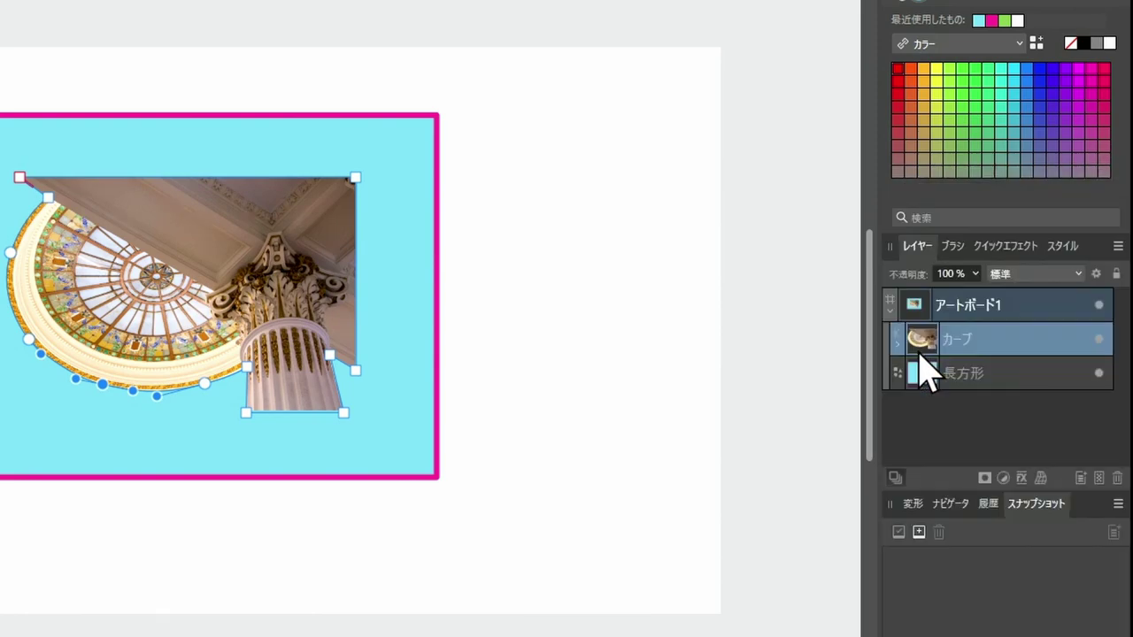